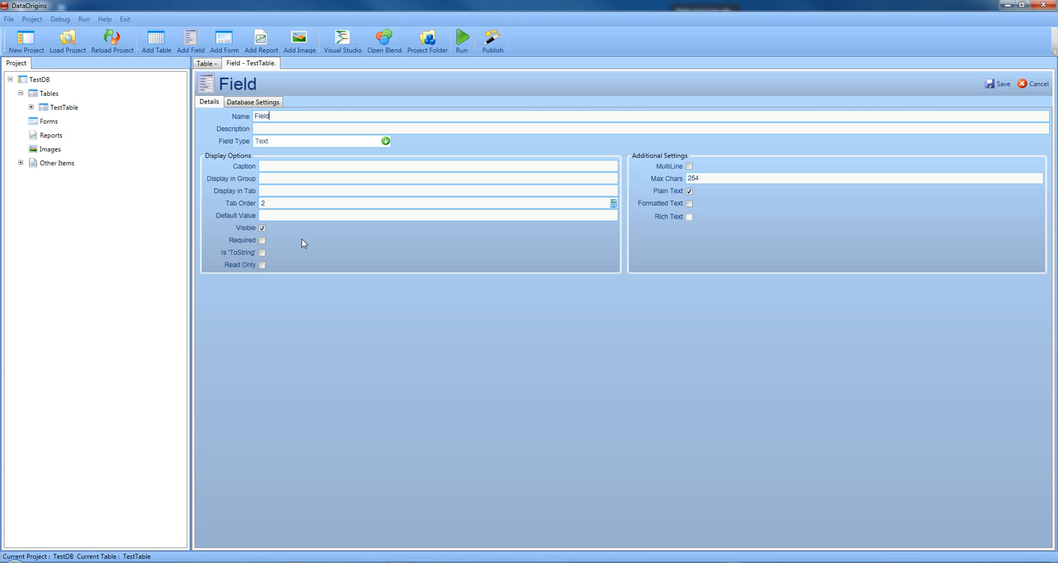
Save the new text field Field2 and the TestTable table definition.
left_click(997, 84)
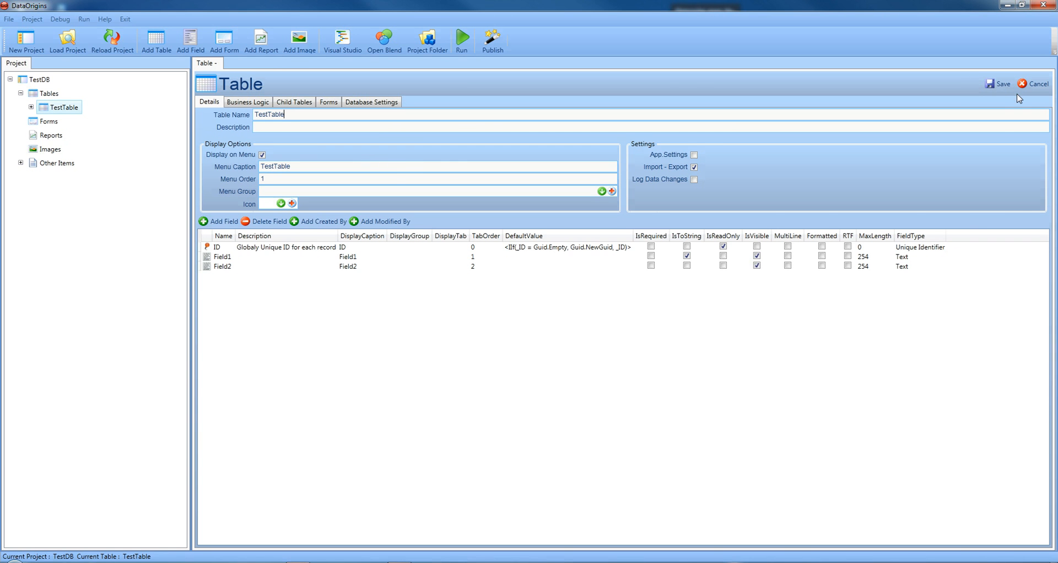
left_click(995, 84)
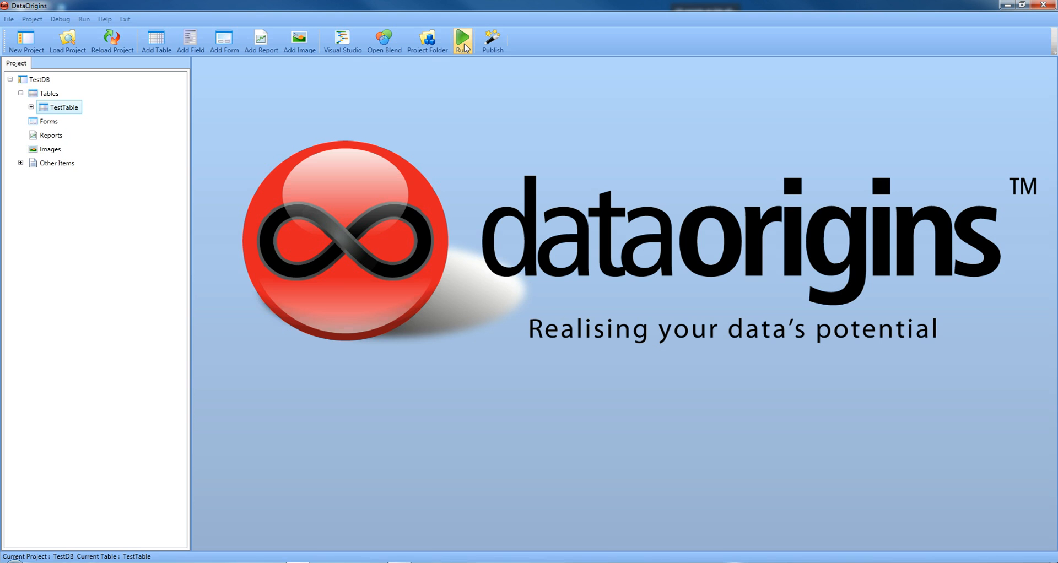
Review the default database connection settings of the TestDB project and save the project.
left_click(41, 80)
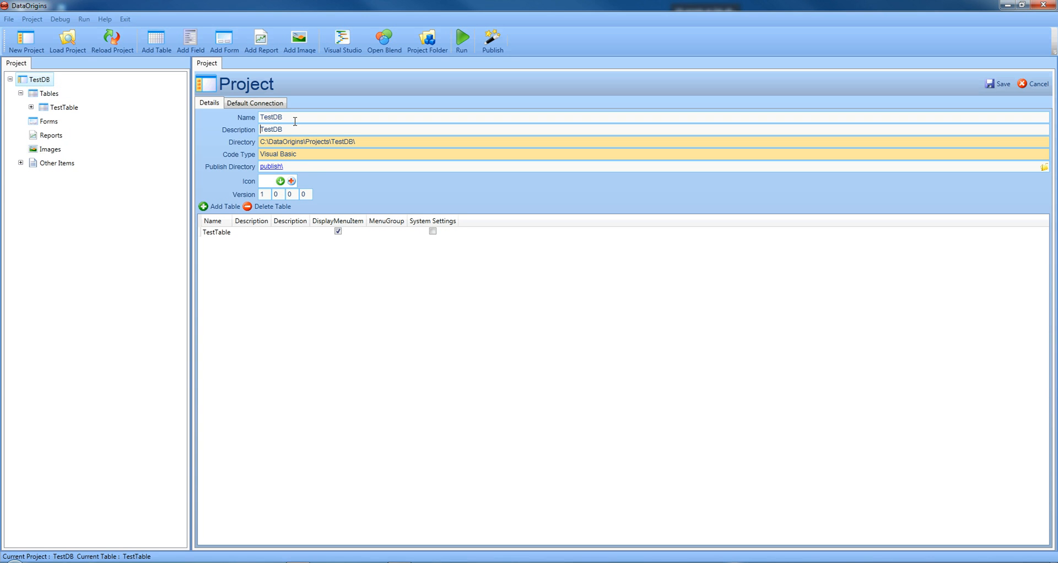
left_click(270, 104)
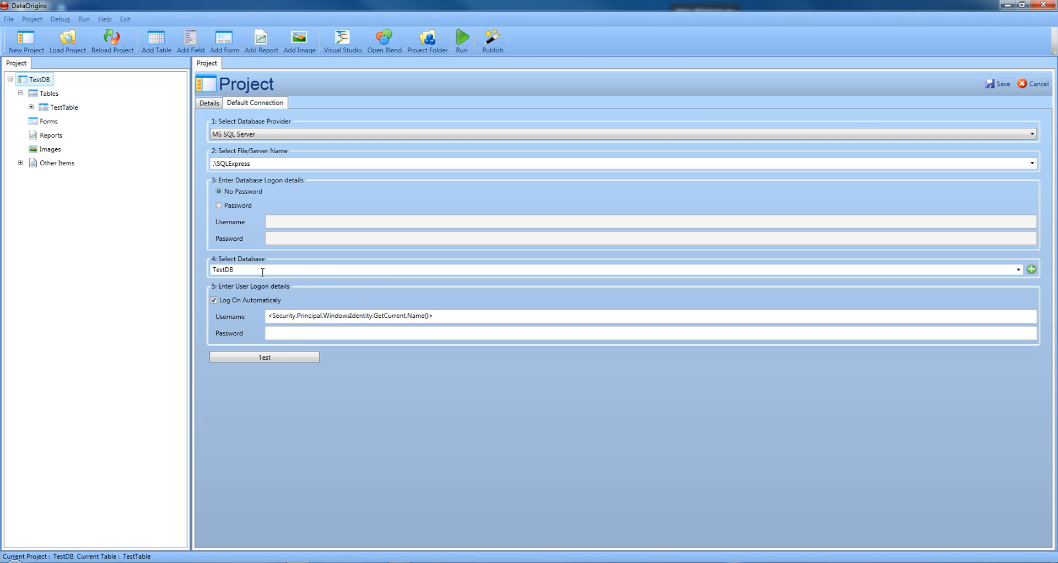
left_click(998, 84)
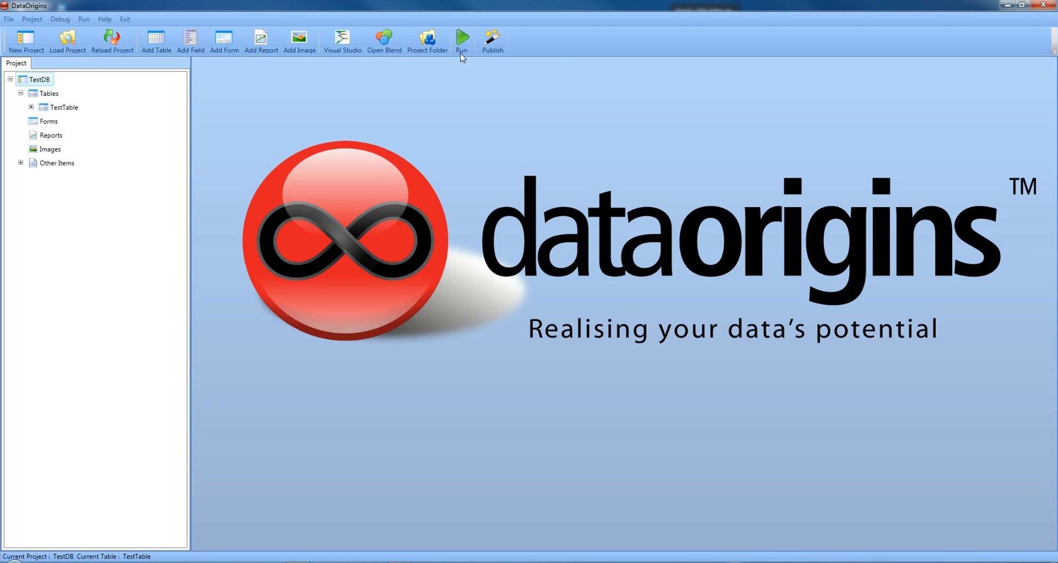
Run the TestDB project and enlarge the window of the running application.
left_click(462, 44)
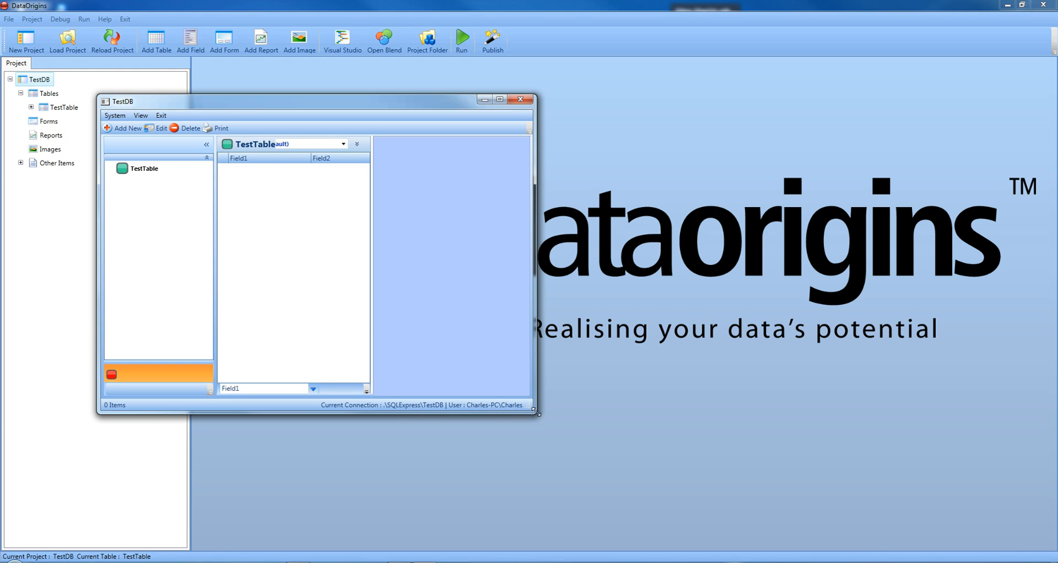
left_click_drag(537, 414, 876, 506)
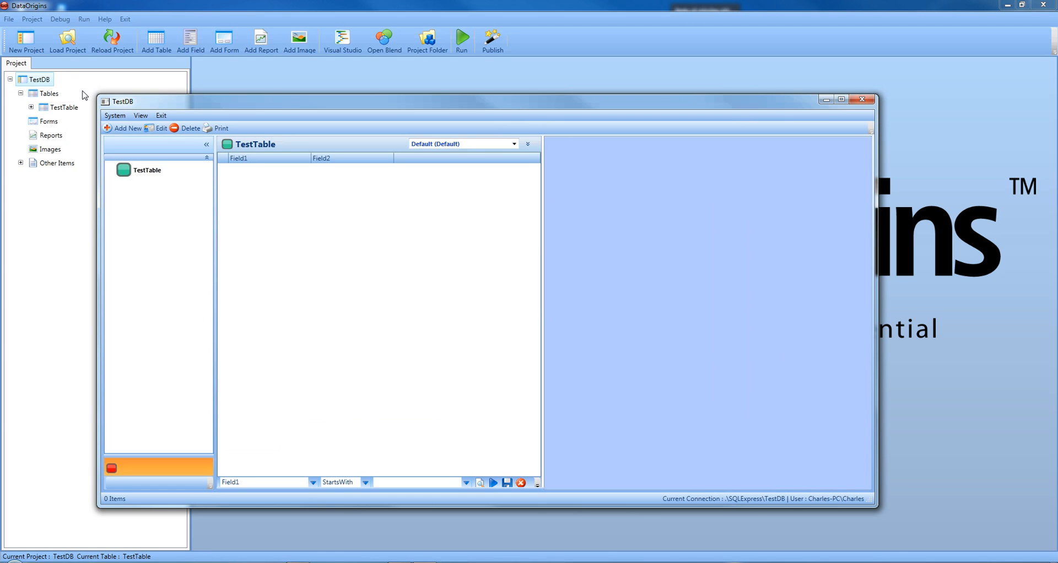
Add and save a TestTable record with Field1 set to tttt, and exit the running TestDB application.
left_click(142, 177)
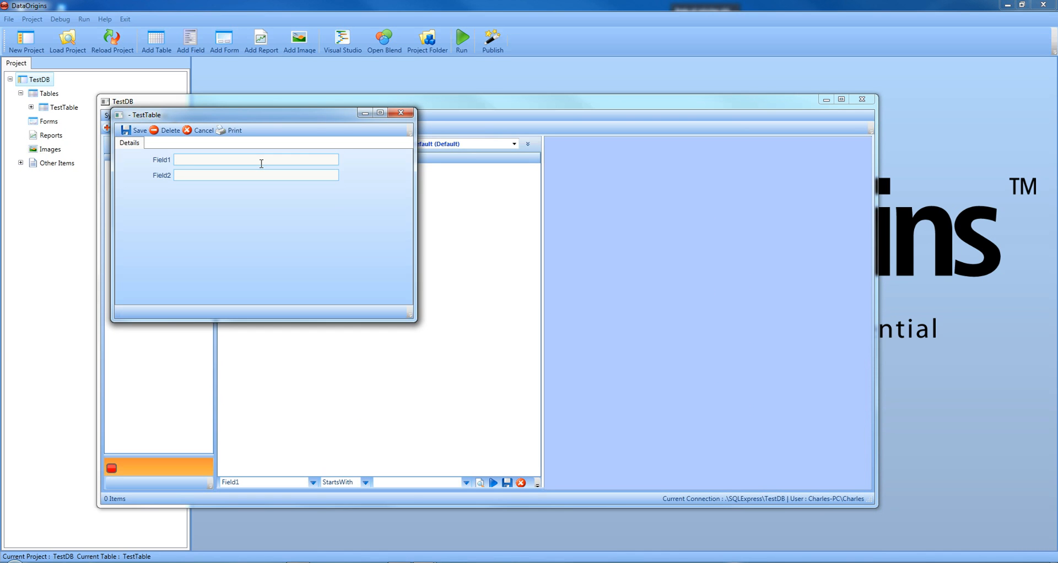
left_click(135, 130)
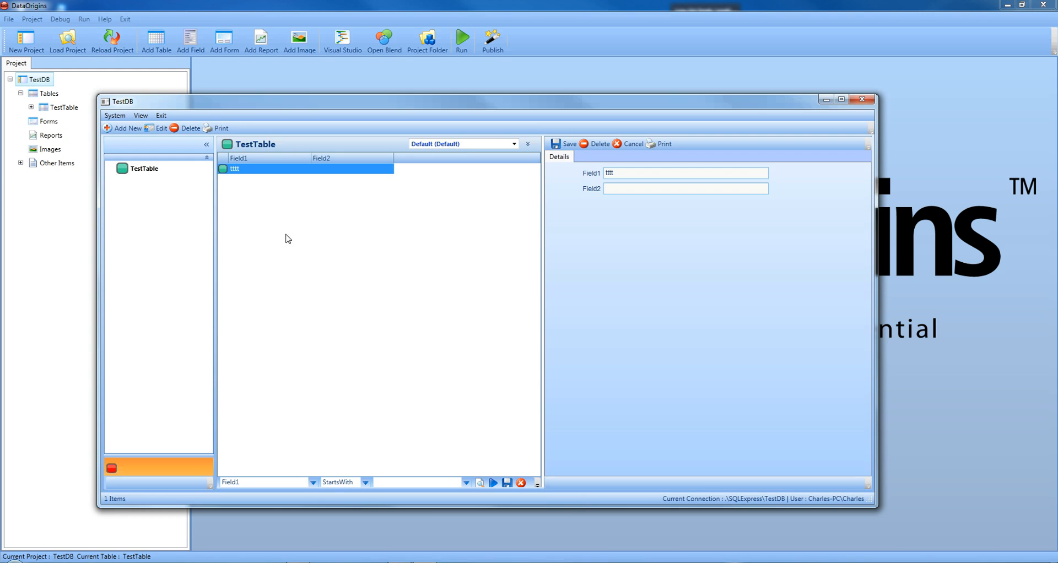
left_click_drag(304, 104, 342, 106)
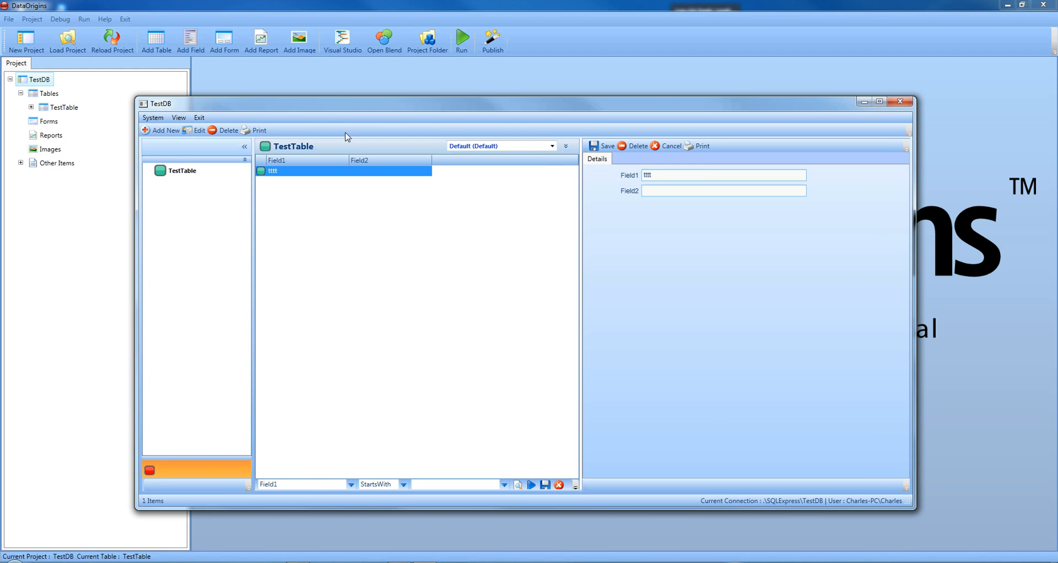
left_click(198, 118)
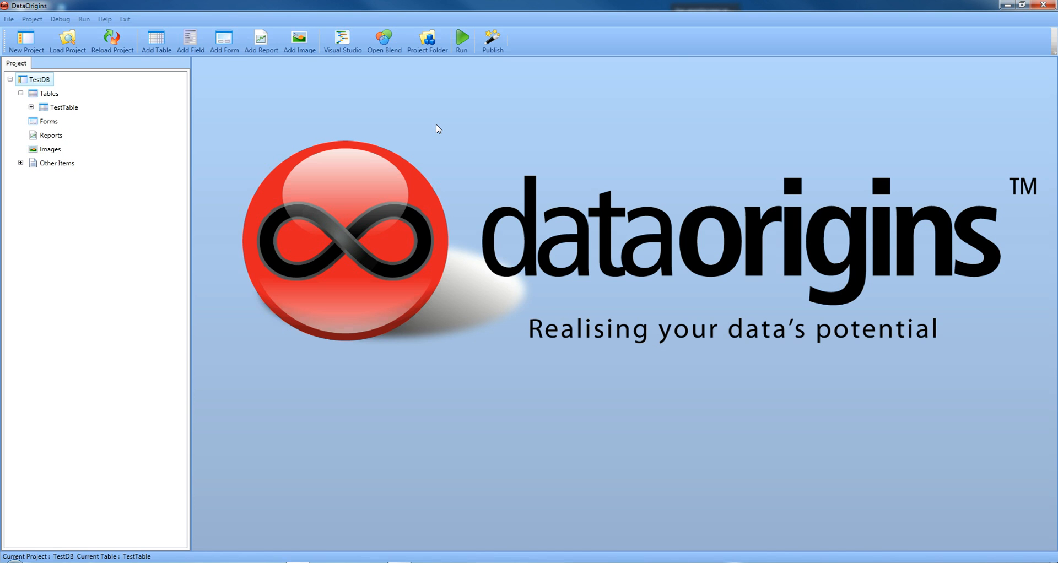
Open the TestDB project folder and go into its bin\Debug subfolder.
left_click(428, 39)
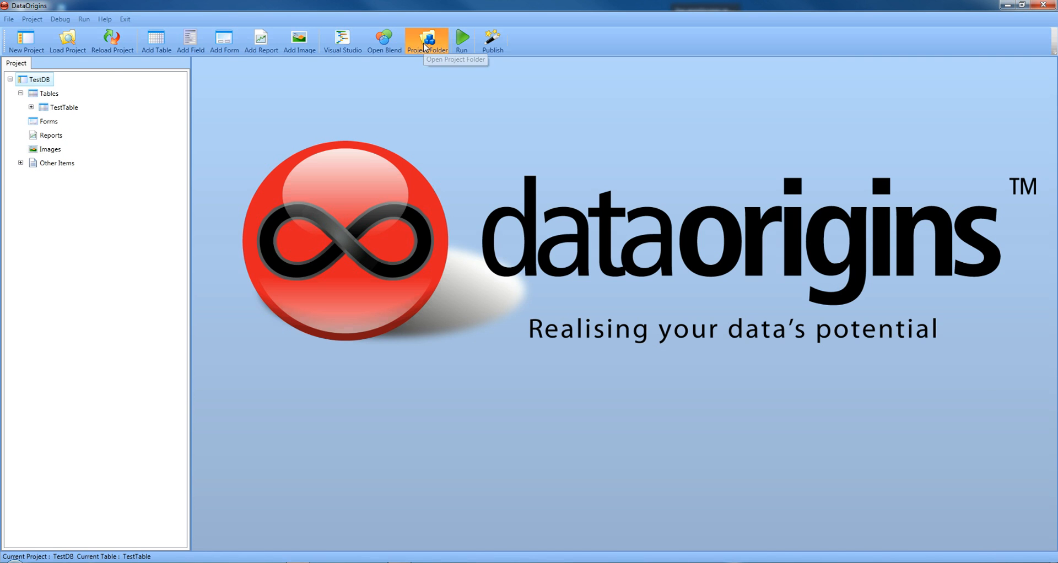
double_click(319, 124)
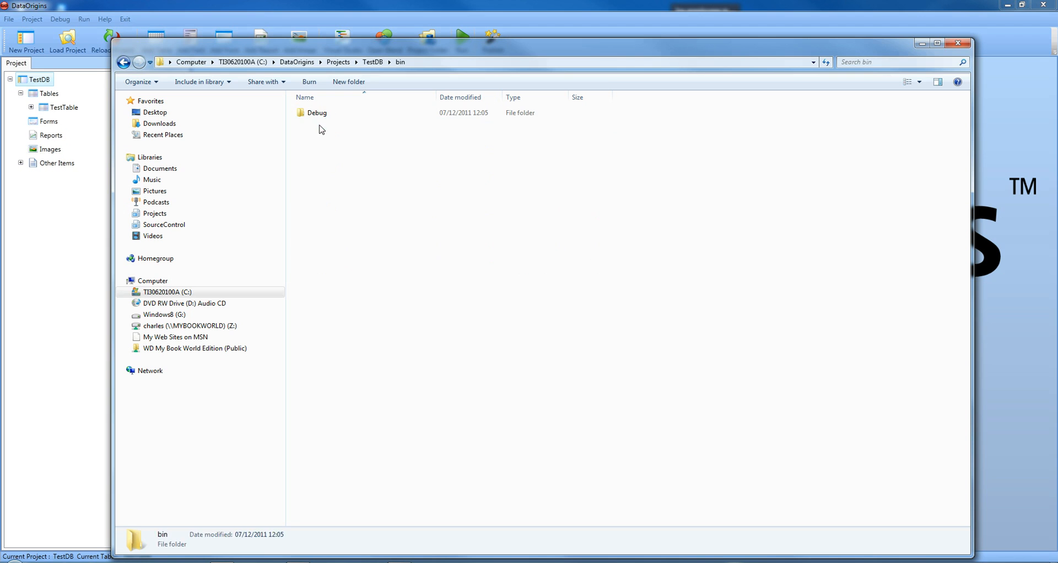
double_click(319, 118)
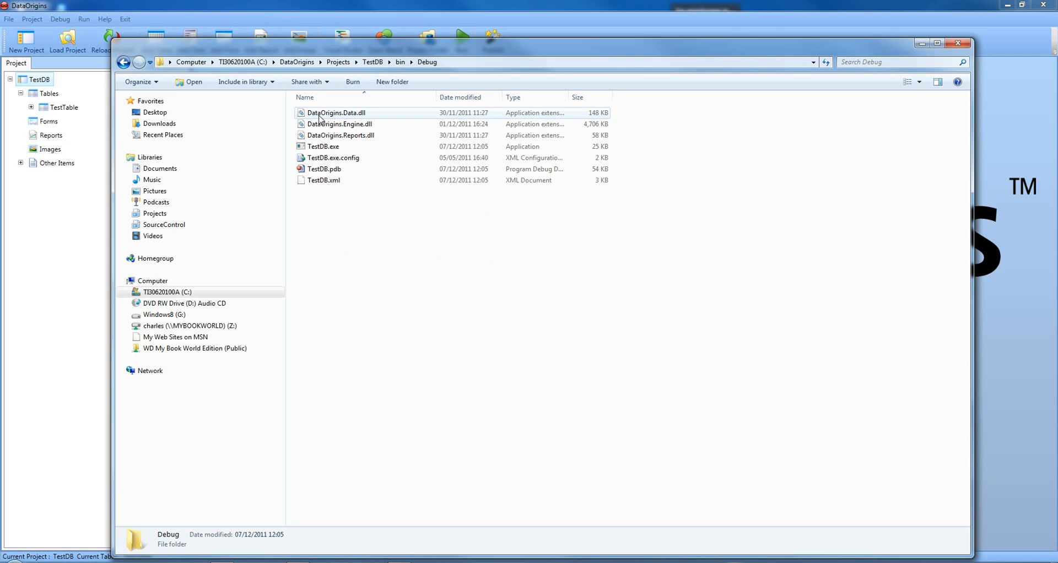
Delete TestDB.exe.config, TestDB.pdb and TestDB.xml from the Debug folder.
left_click(335, 159)
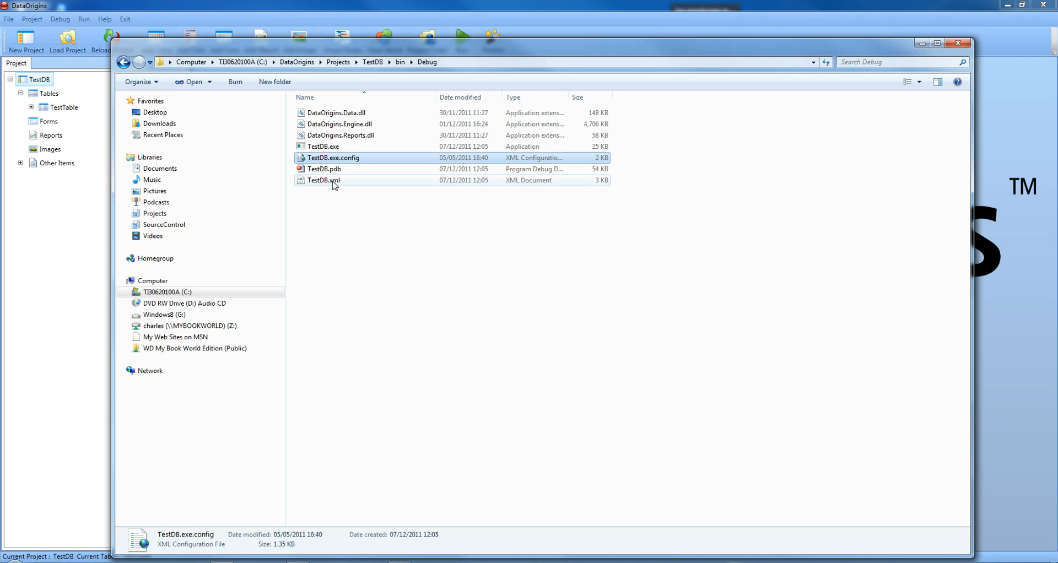
left_click(334, 181, "shift")
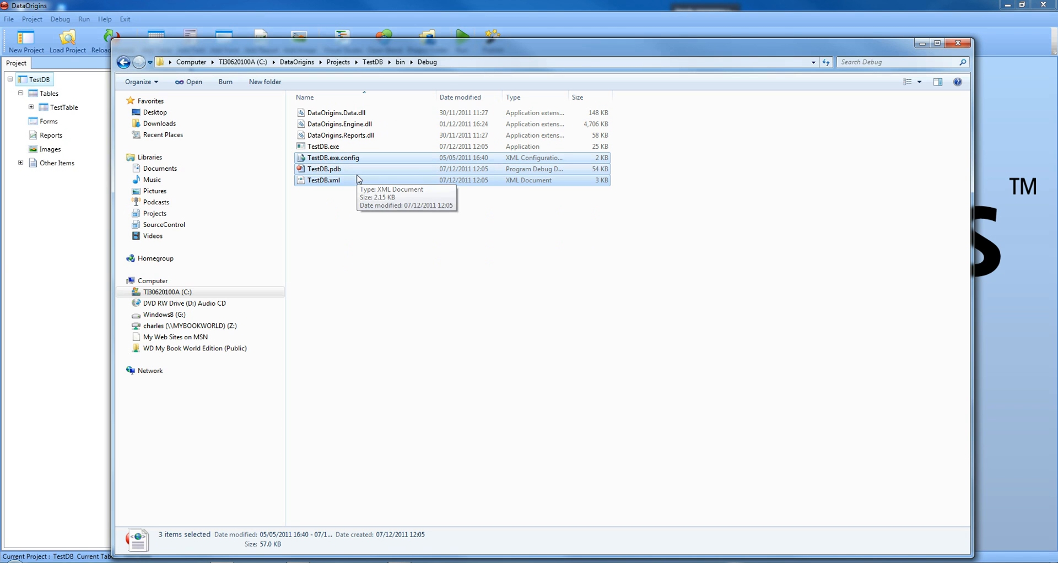
key("Delete")
left_click(571, 292)
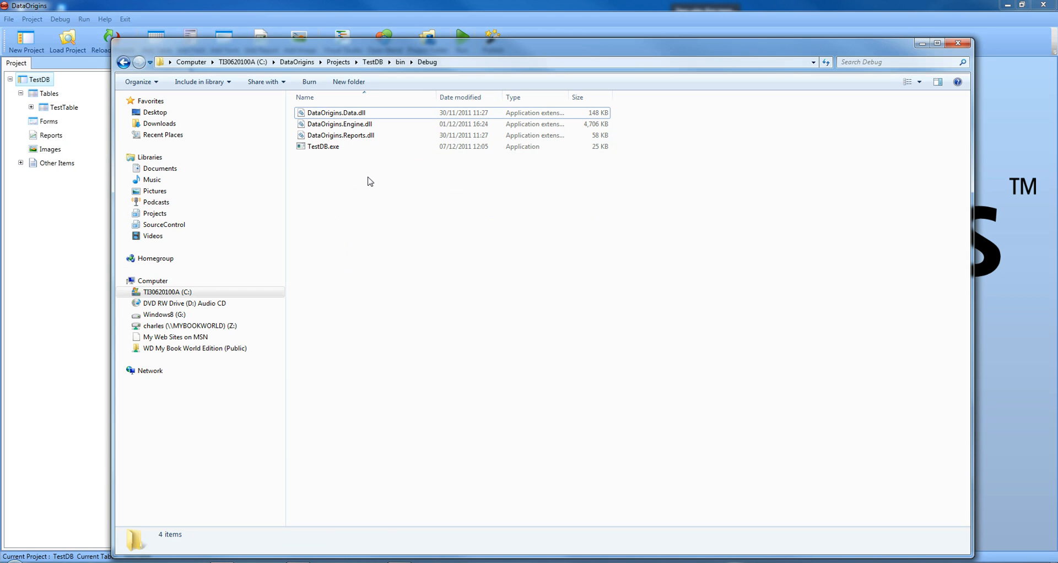
Launch TestDB.exe from the Debug folder to check that it runs, and exit it.
double_click(327, 148)
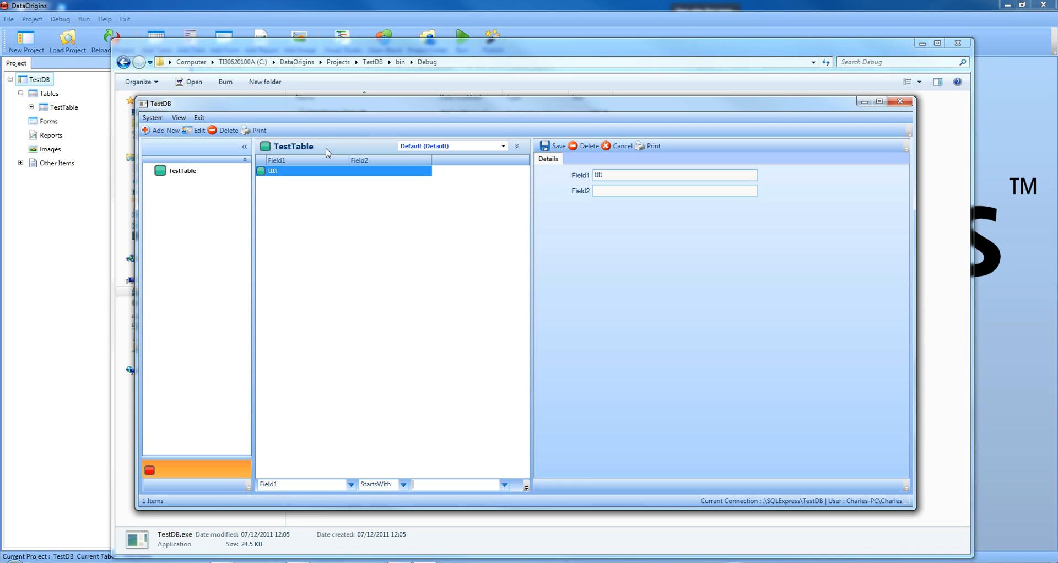
left_click(198, 117)
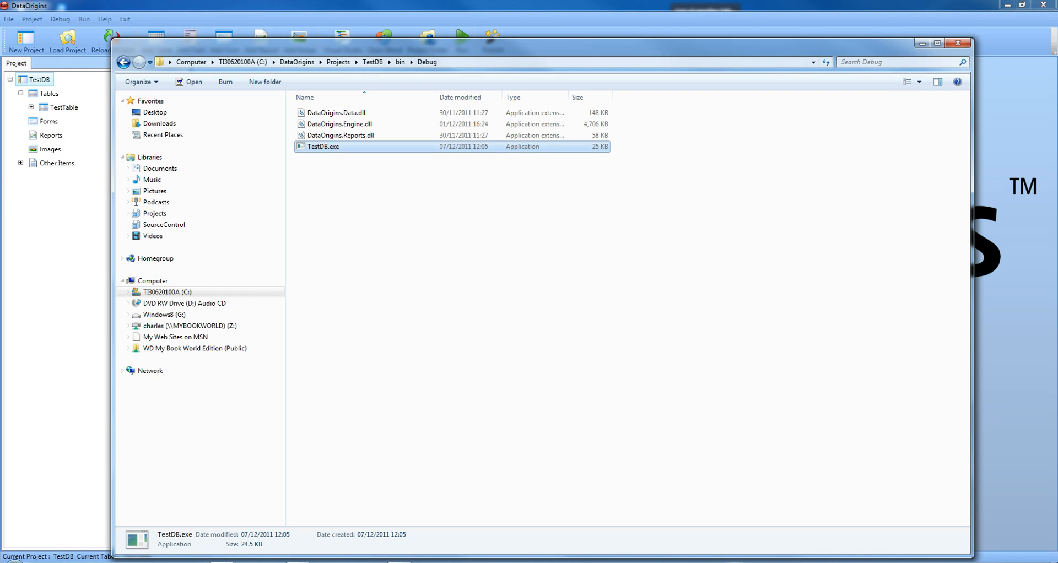
Switch to SQL Server Management Studio, connect to the local SQL Express server and expand its databases.
left_click(45, 562)
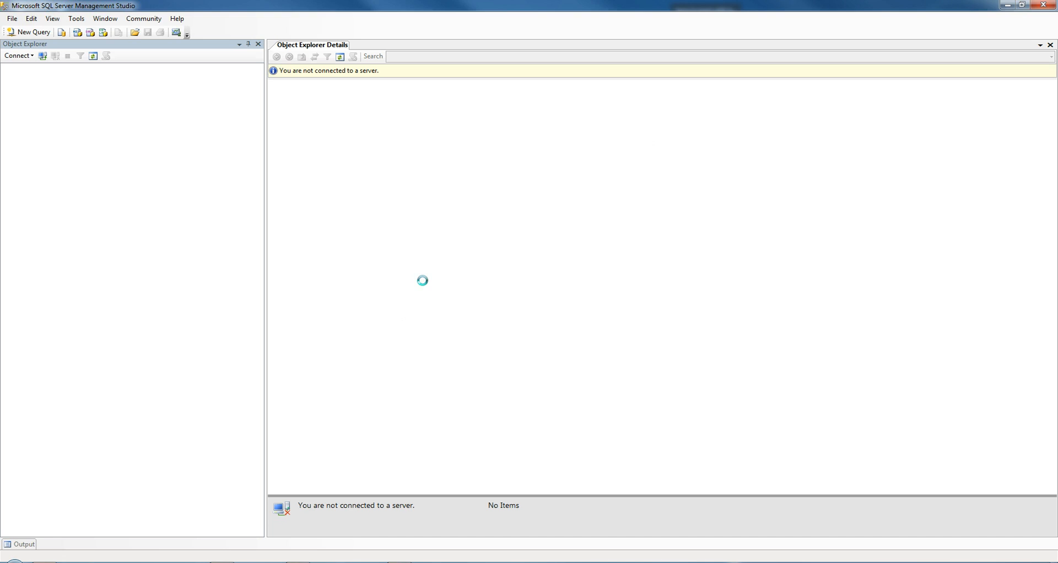
left_click(479, 302)
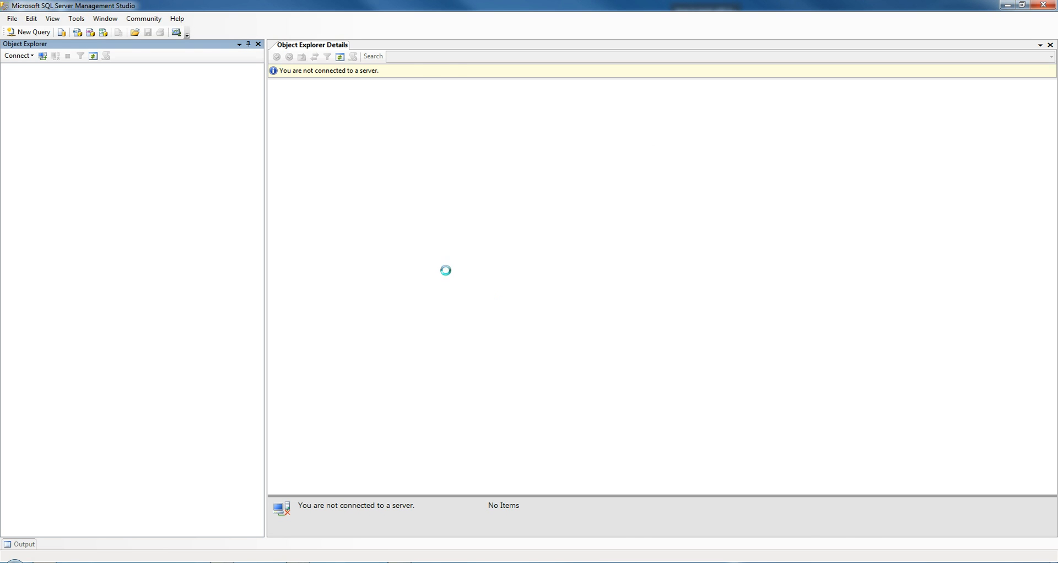
left_click(18, 79)
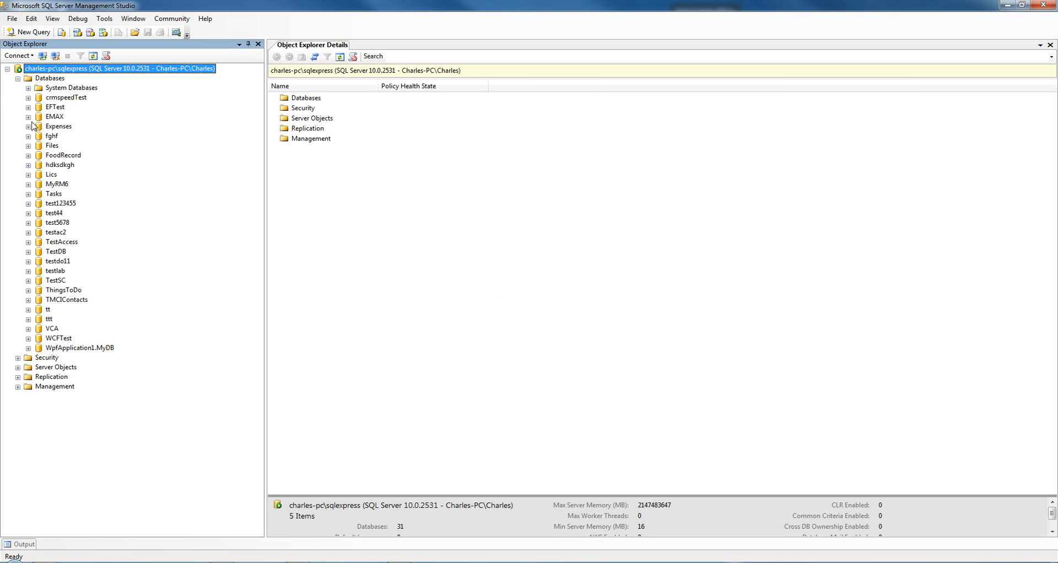
Delete the TestDB database from the SQL Express server.
left_click(60, 253)
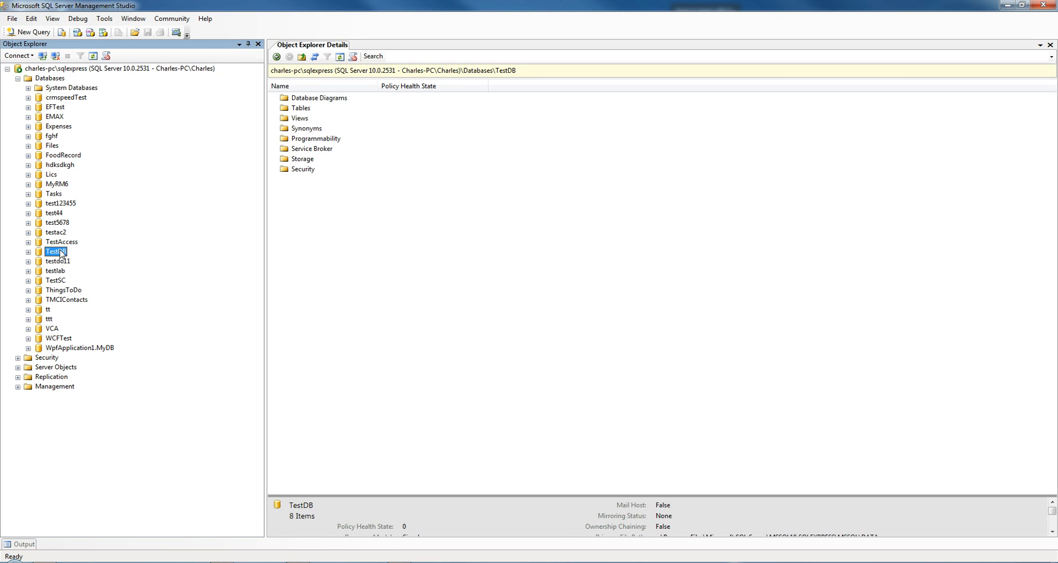
right_click(61, 254)
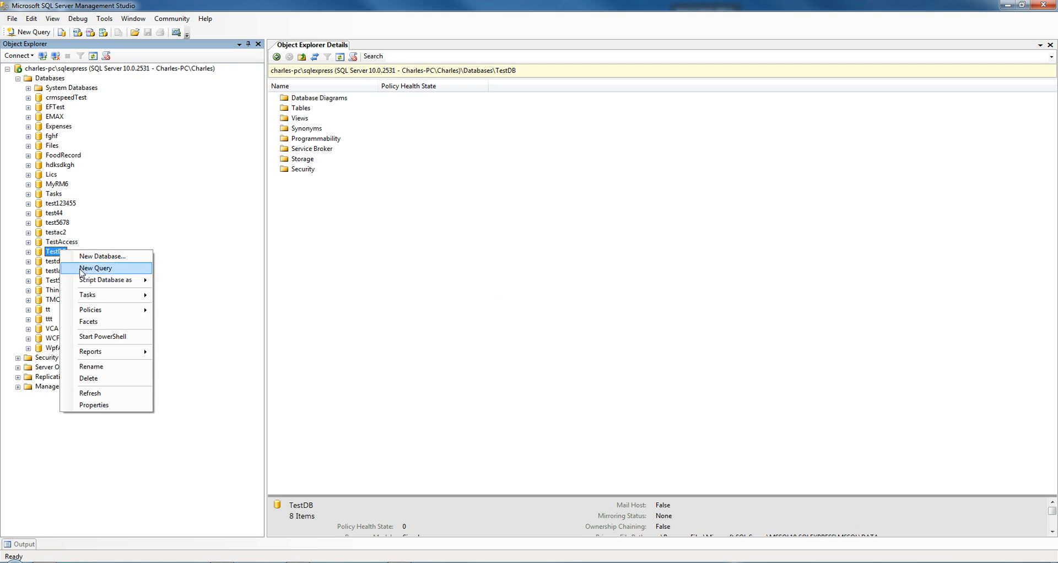
left_click(107, 378)
left_click(481, 356)
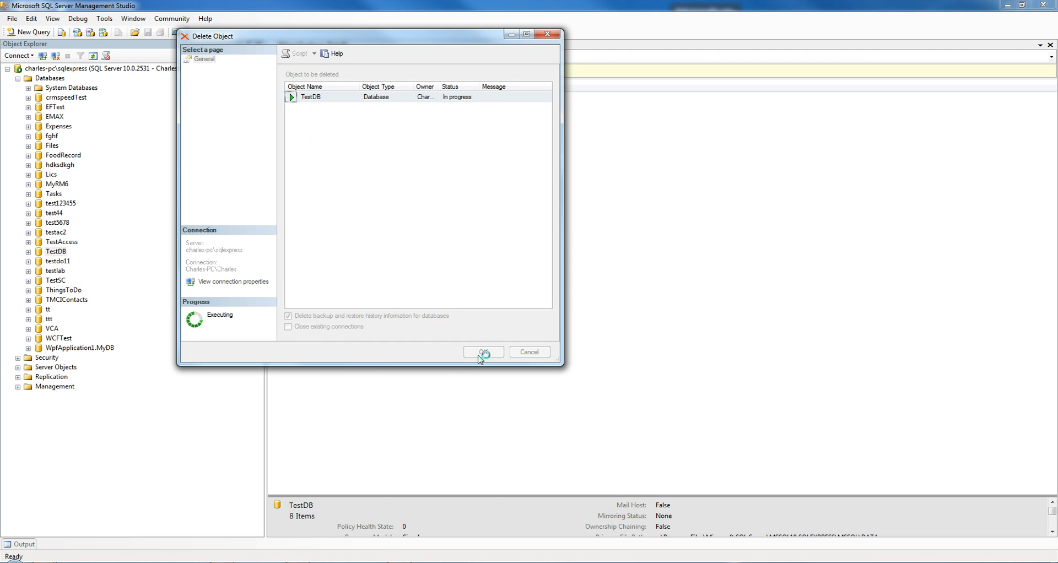
Switch to DataOrigins, exit it, and minimise Management Studio to return to the Debug folder.
mouse_move(297, 562)
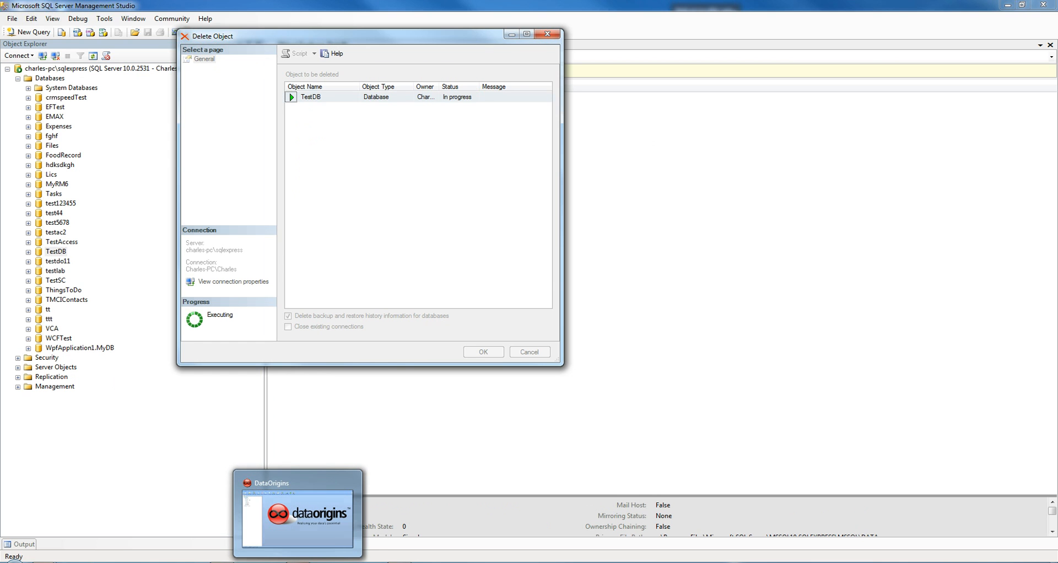
left_click(298, 518)
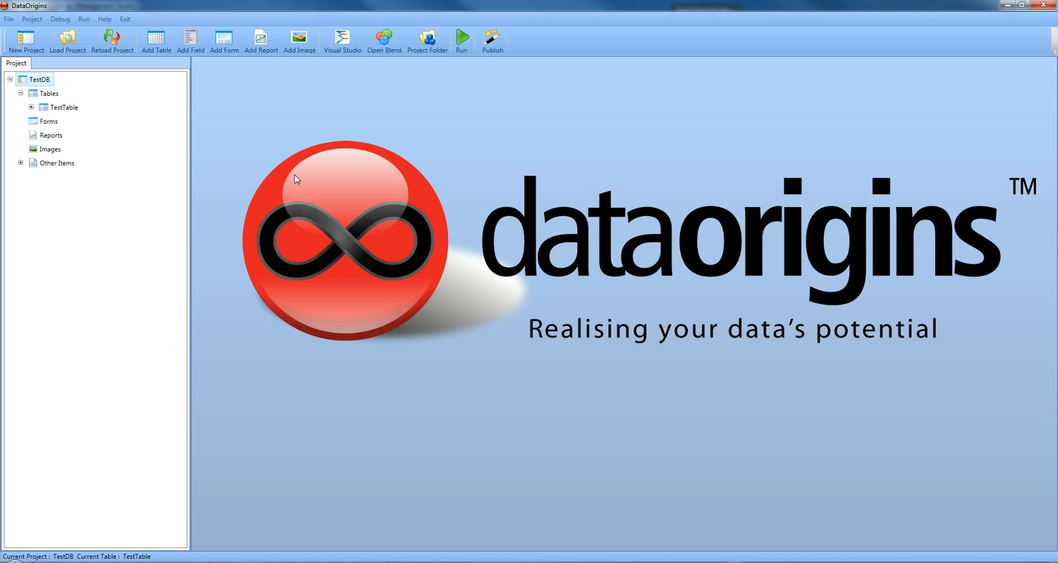
left_click(126, 22)
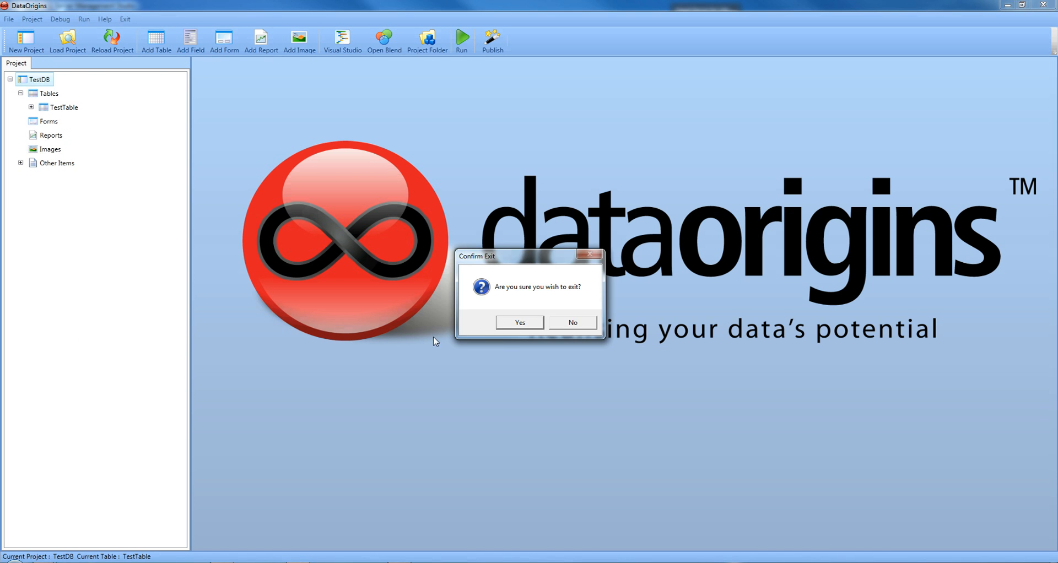
left_click(519, 322)
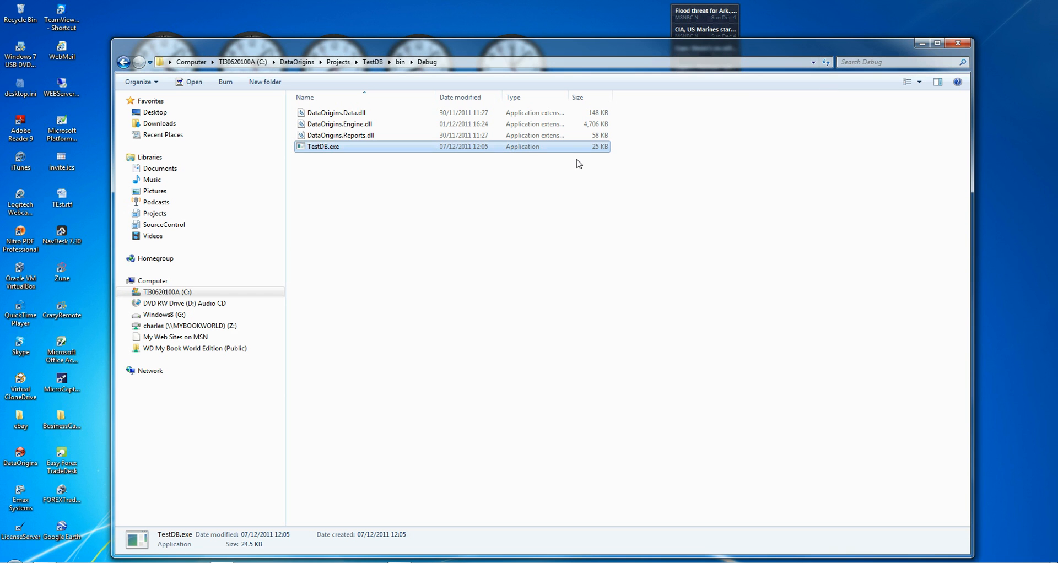
left_click(1008, 5)
left_click(402, 209)
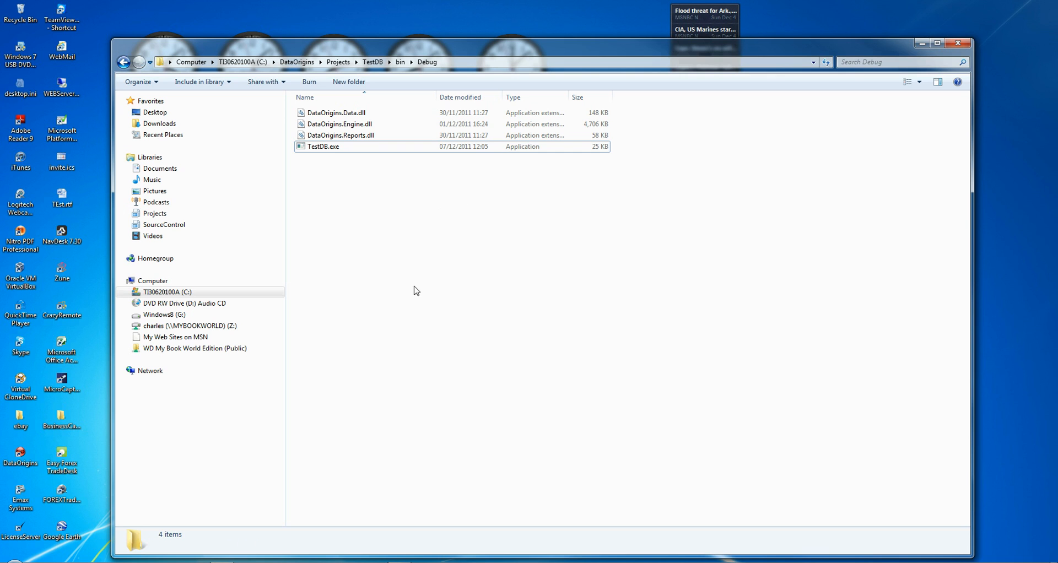
Launch TestDB.exe from the Debug folder and check the available connections in its logon form.
left_click(327, 149)
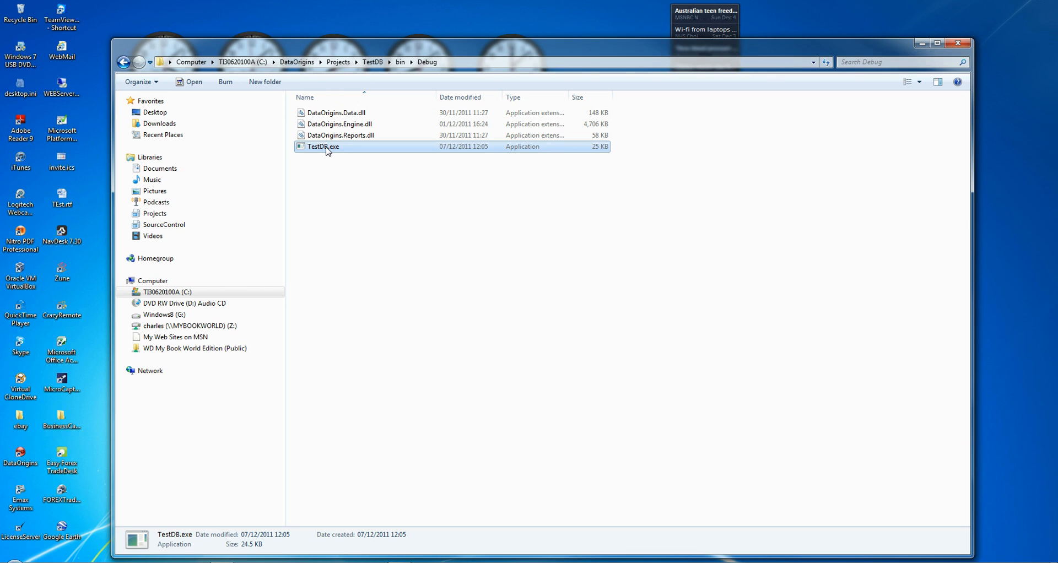
double_click(328, 149)
mouse_move(538, 238)
left_mouse_down()
mouse_move(555, 222)
mouse_move(536, 247)
left_mouse_up()
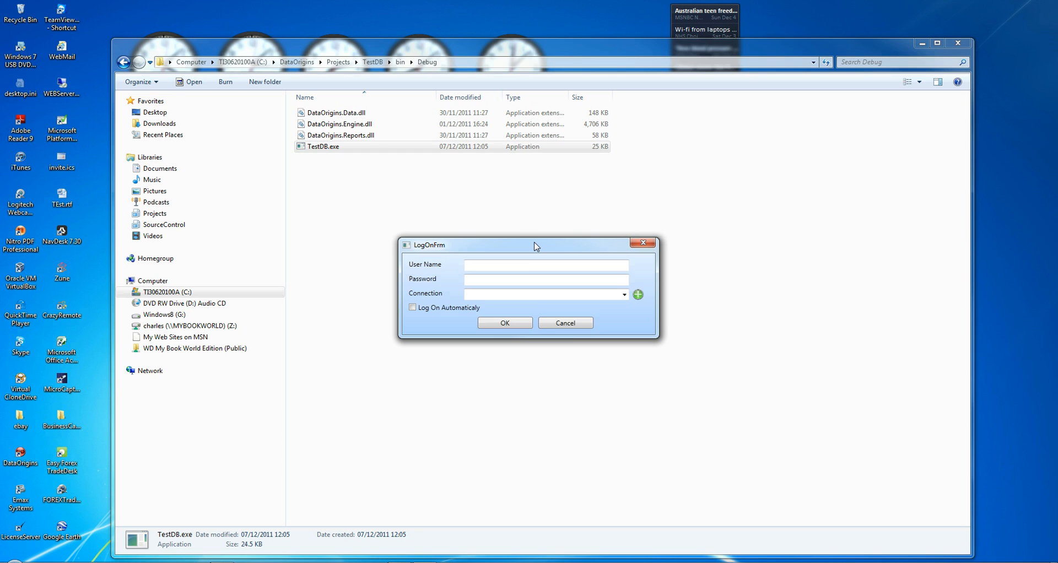
left_click(625, 298)
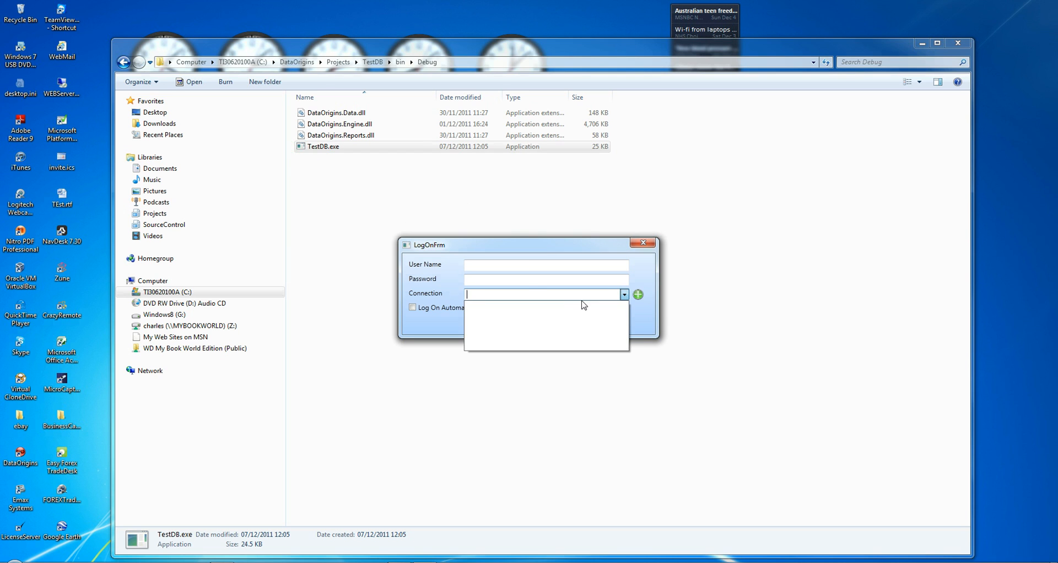
left_click(515, 294)
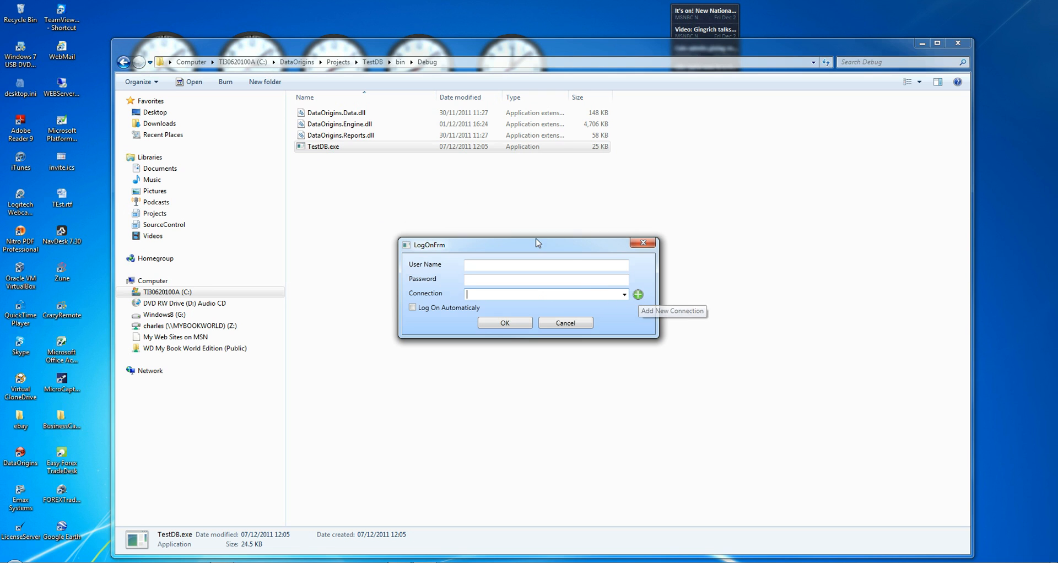
mouse_move(522, 246)
left_mouse_down()
mouse_move(543, 239)
mouse_move(518, 266)
mouse_move(533, 247)
mouse_move(526, 254)
left_mouse_up()
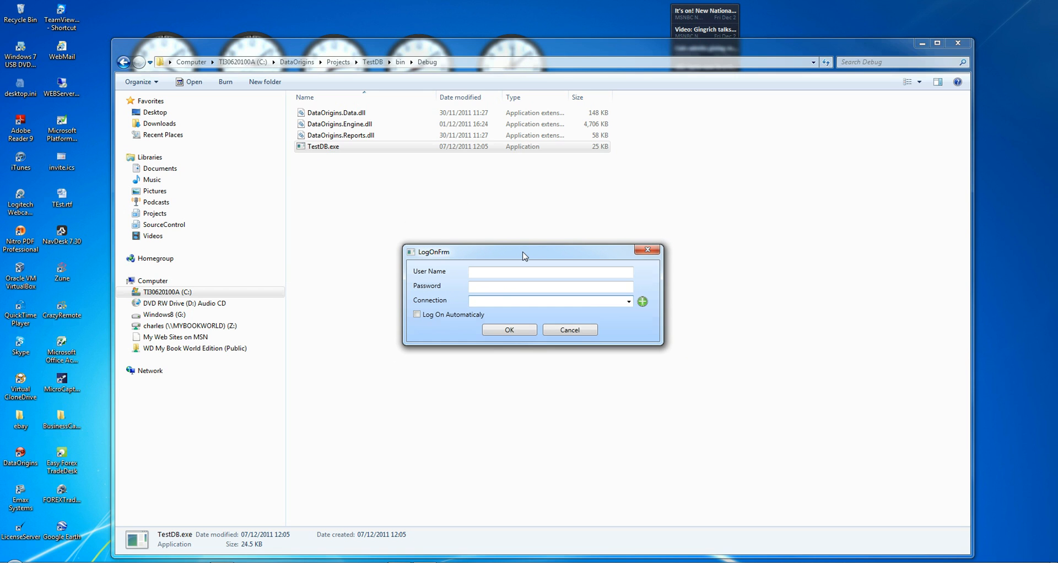
Start a new MS SQL Server connection from the logon form and set its server name to .\sqlexpress.
left_click(642, 302)
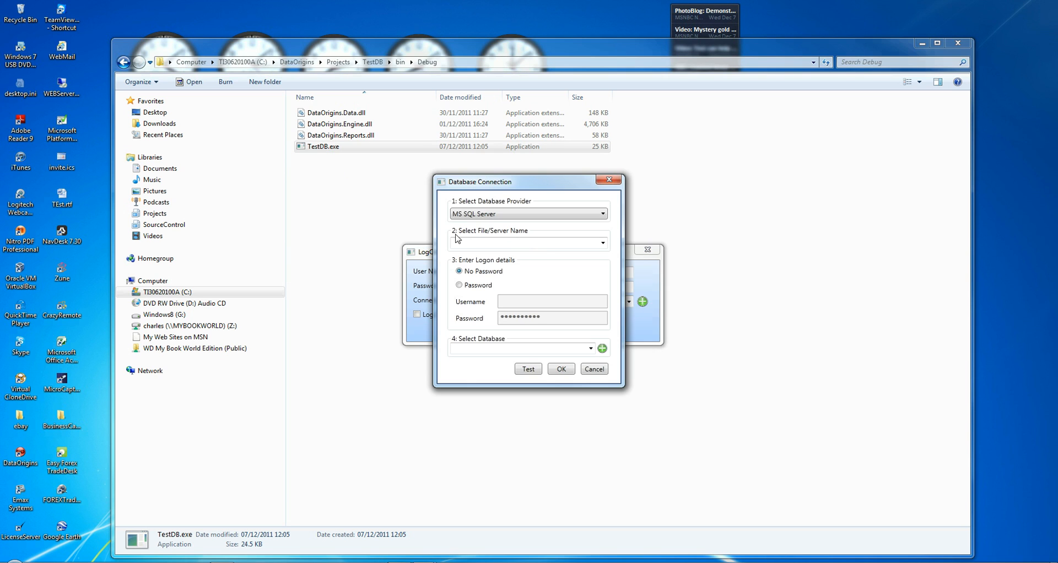
left_click(603, 245)
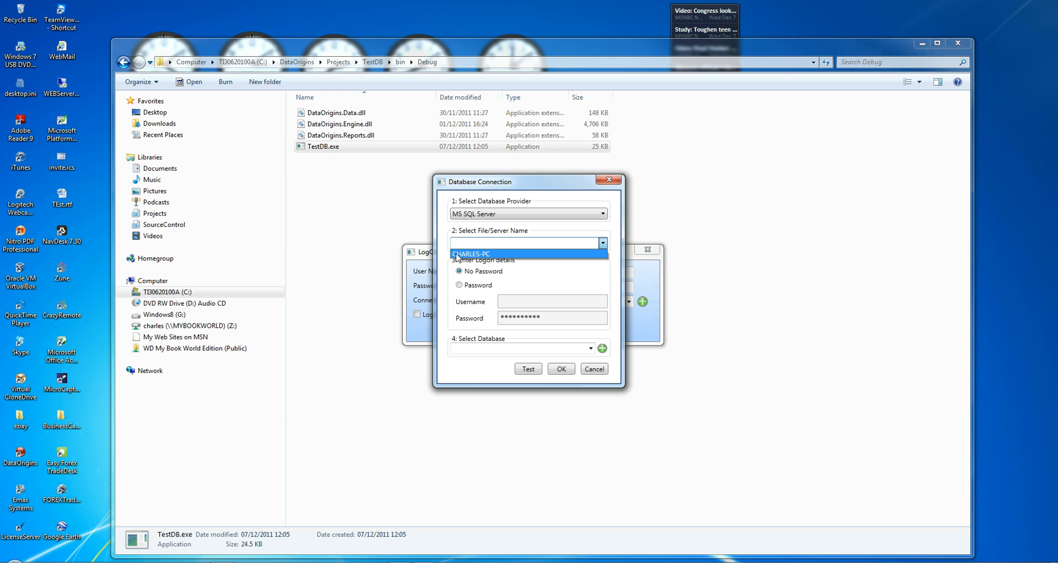
left_click(474, 243)
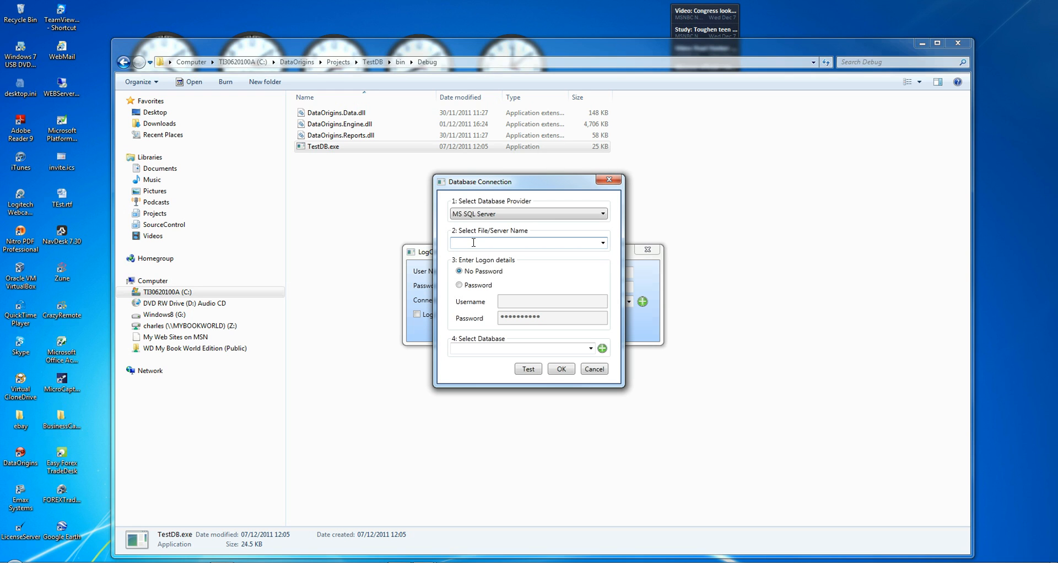
type(".\\sqlexpress")
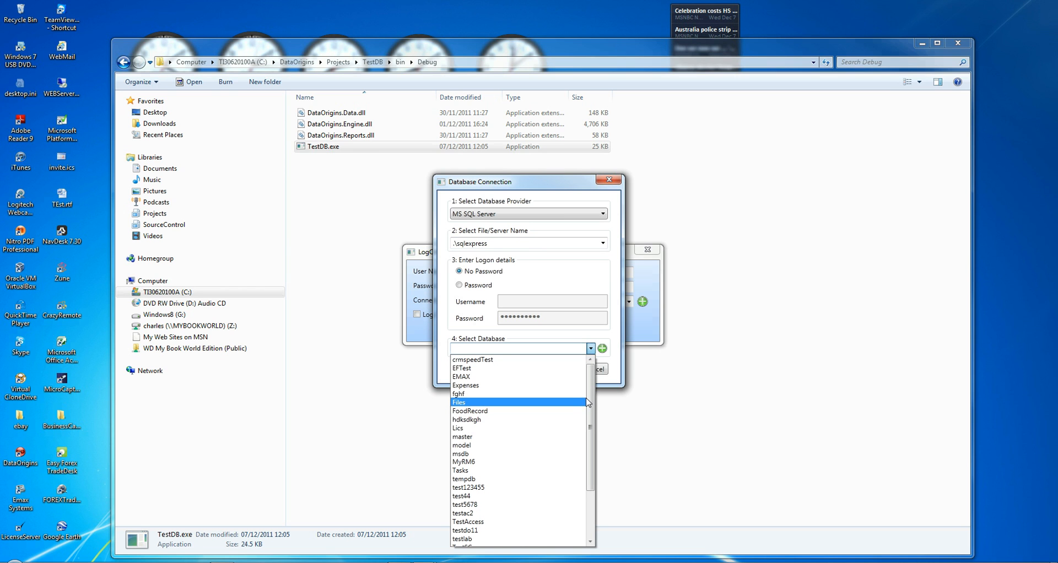
Look through the server's existing databases, then create a blank database named TestDB for the connection.
left_click_drag(588, 411, 594, 384)
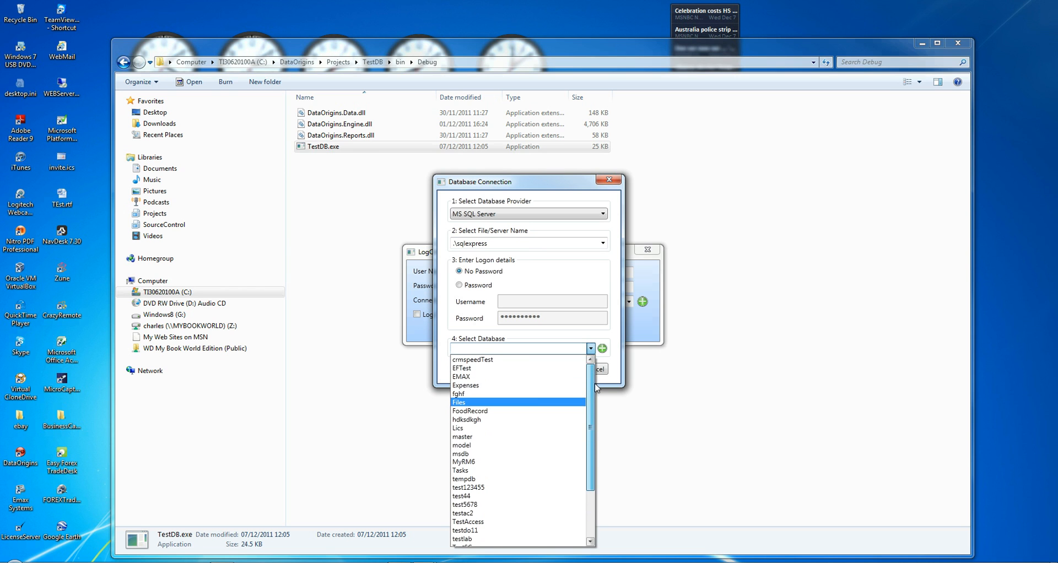
left_click(602, 349)
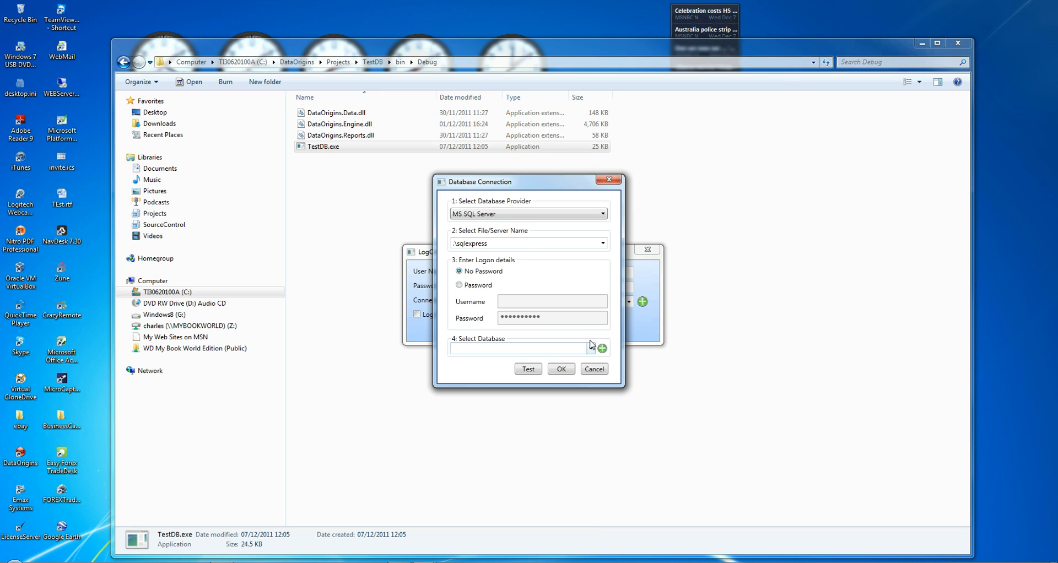
left_click(603, 348)
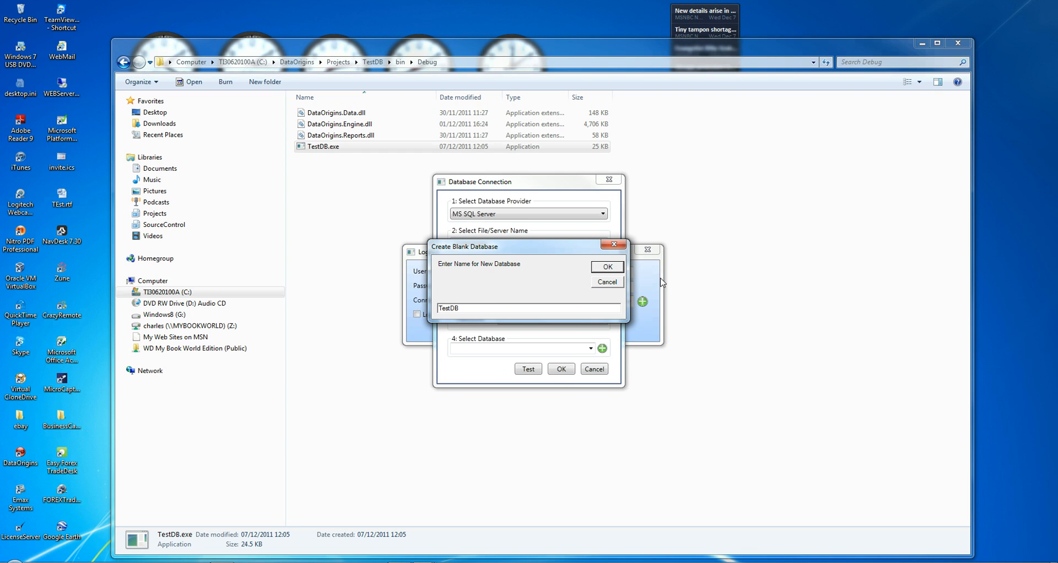
left_click(616, 266)
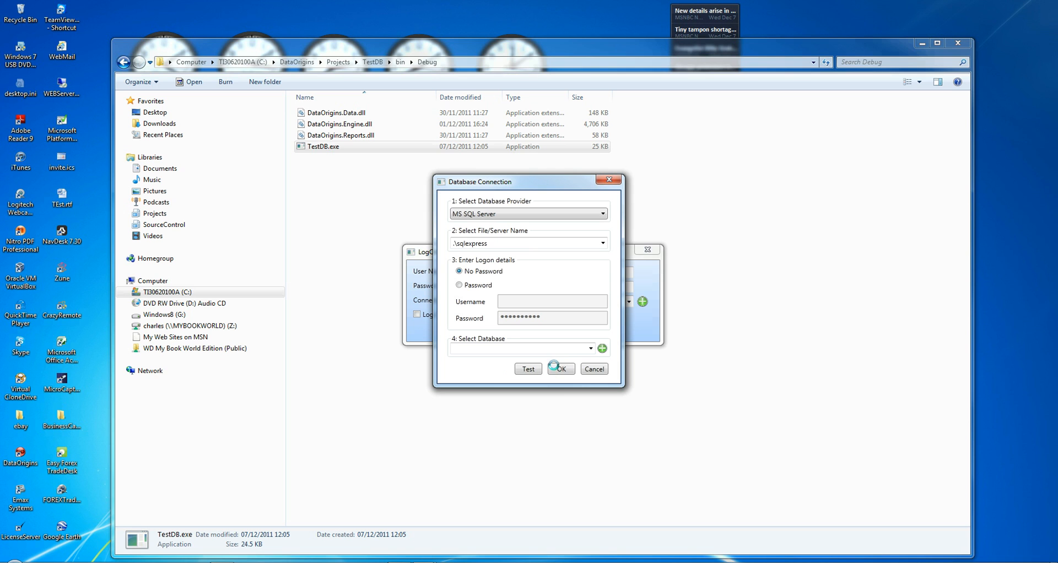
Accept the TestDB database connection and name it Testdb Con.
left_click_drag(493, 182, 574, 195)
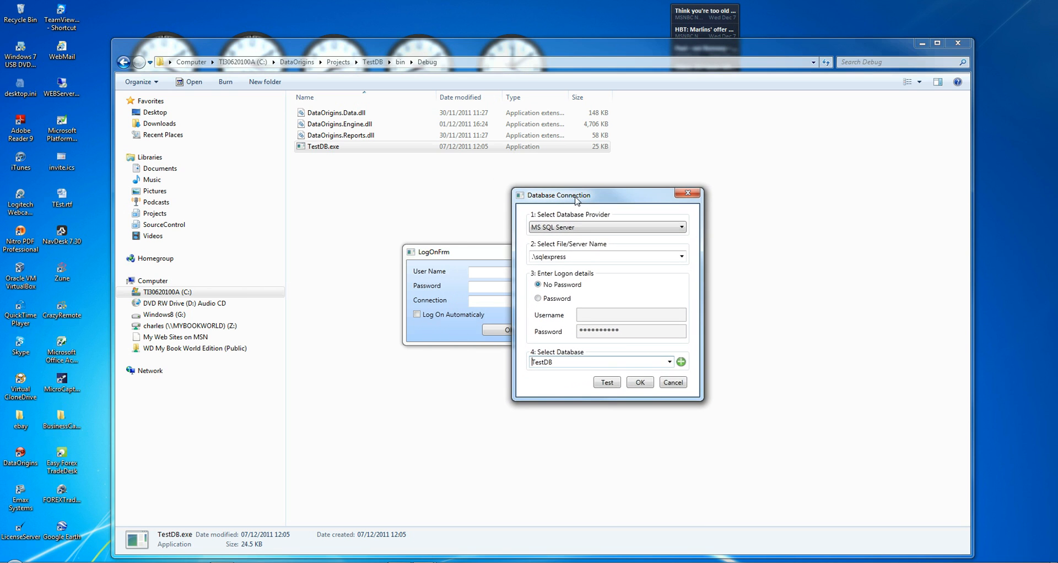
left_click(640, 384)
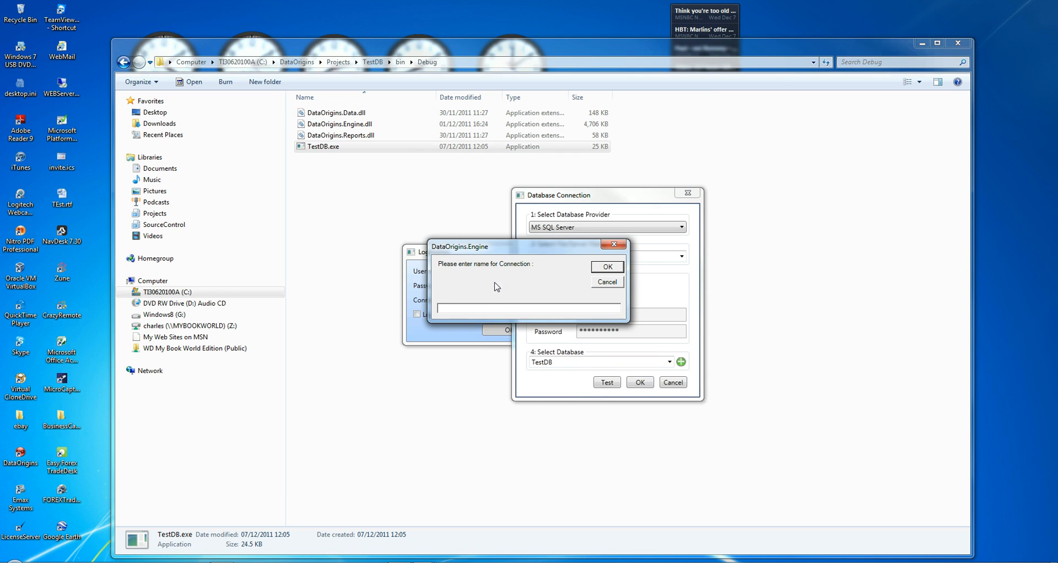
left_click_drag(502, 251, 675, 323)
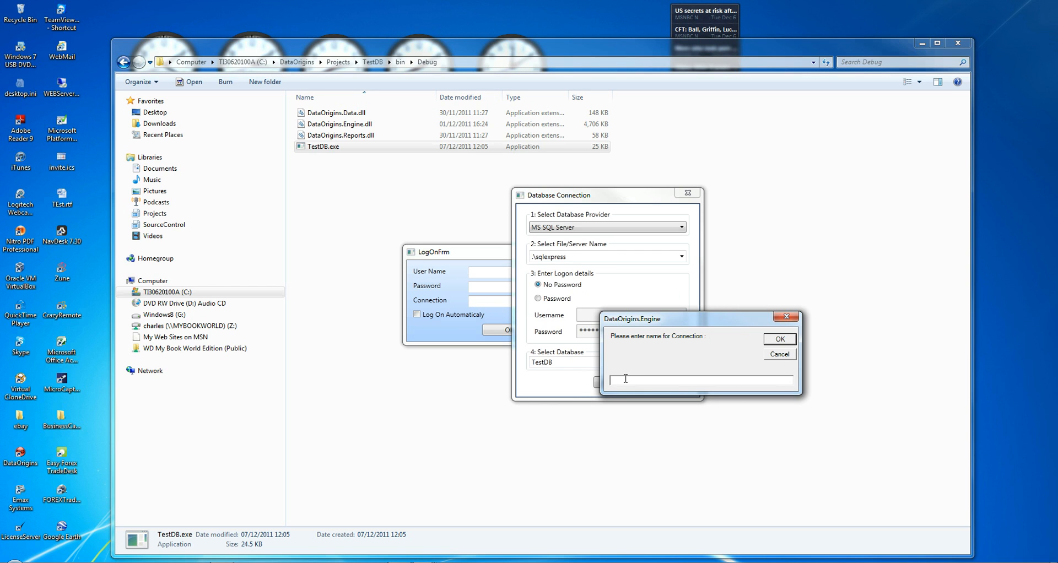
type("stdb Con")
left_click(775, 340)
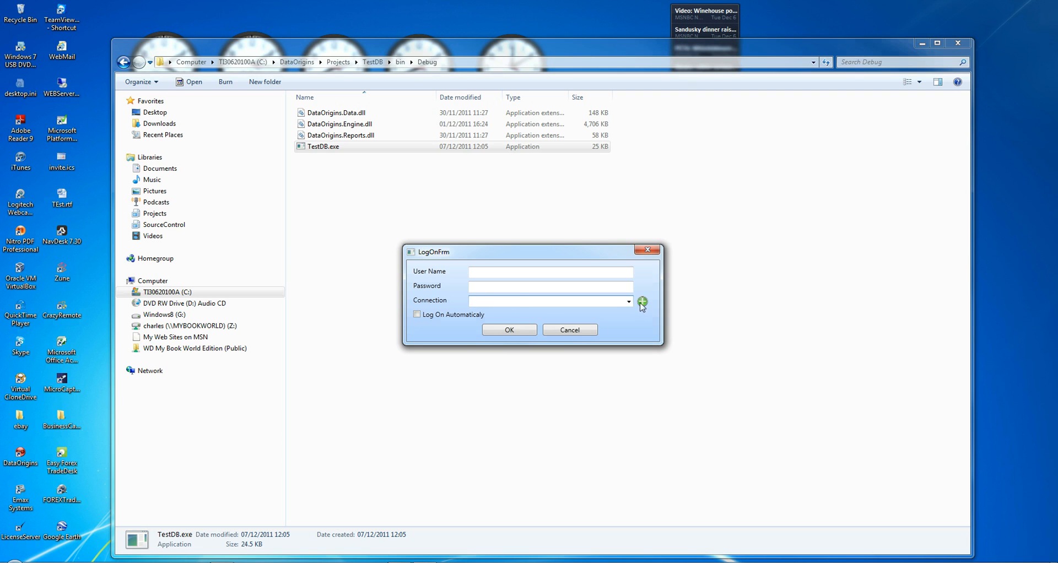
Select the Testdb Con connection in the logon form and log on without a password.
left_click(629, 301)
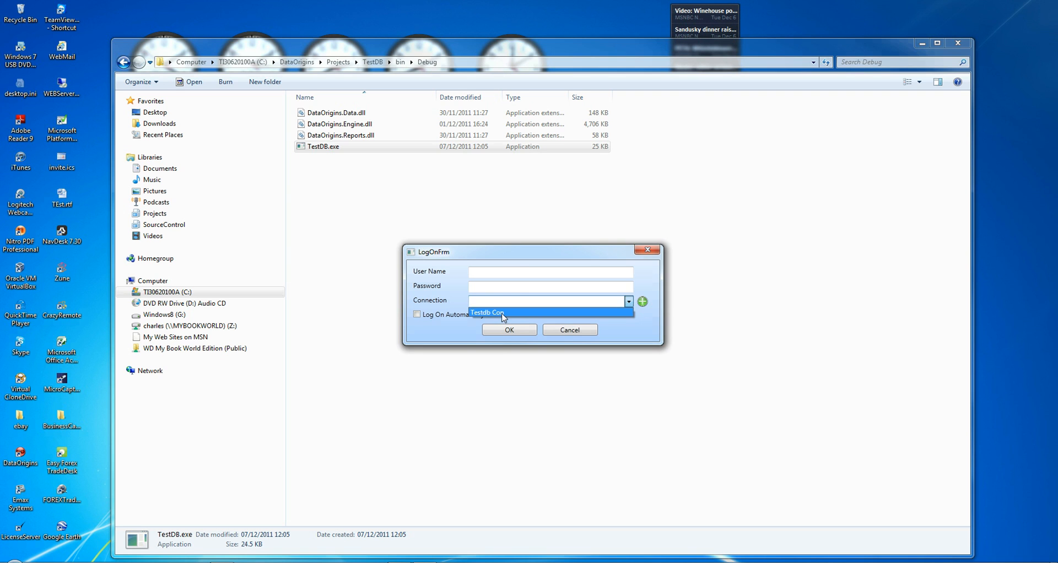
left_click(502, 313)
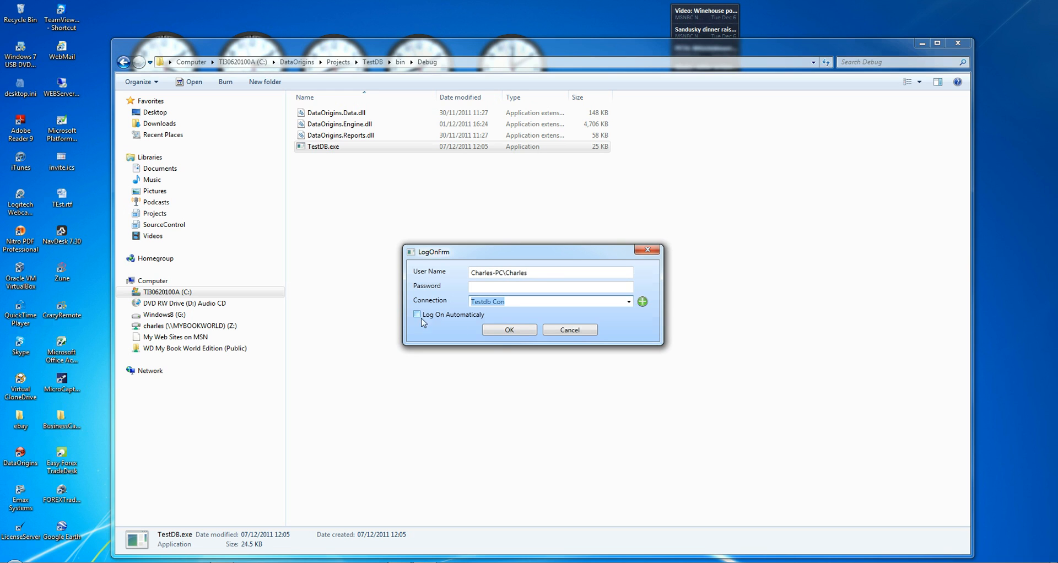
left_click(508, 333)
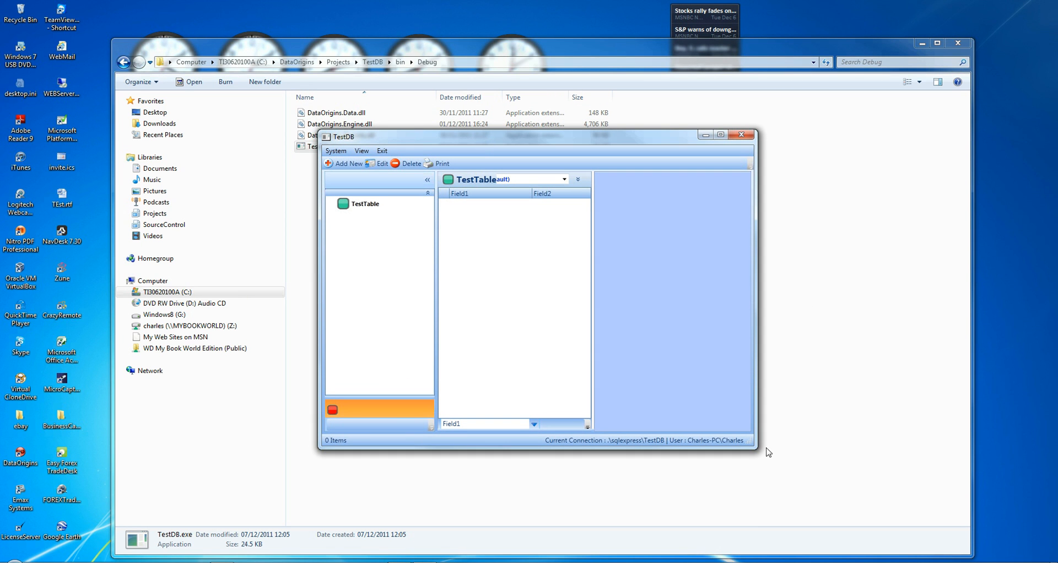
Widen the TestDB window, add a TestTable record with Field1 set to hjhsdfs, and save it.
left_click_drag(755, 448, 960, 474)
left_click(344, 164)
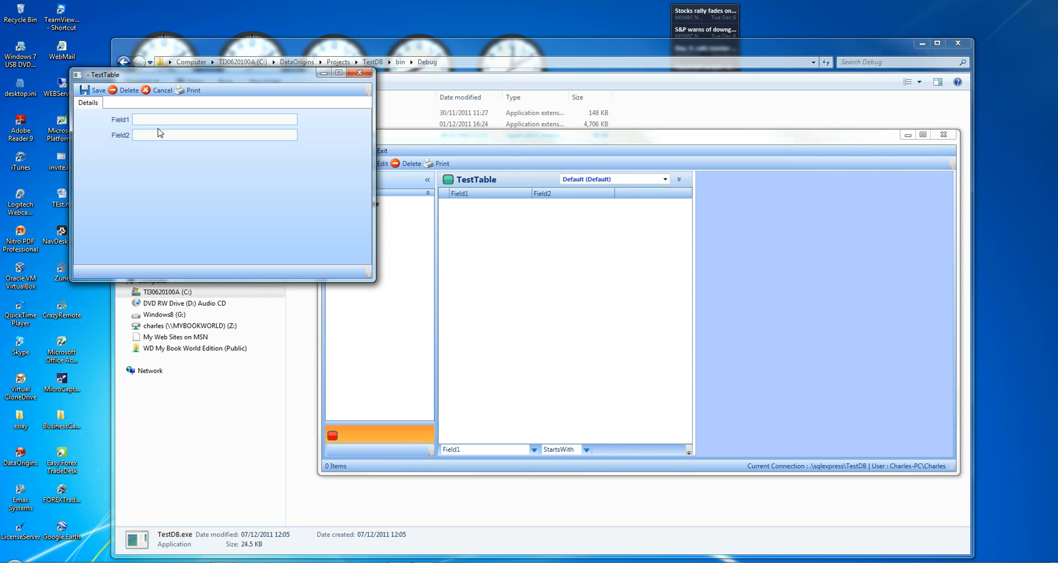
type("asdasd")
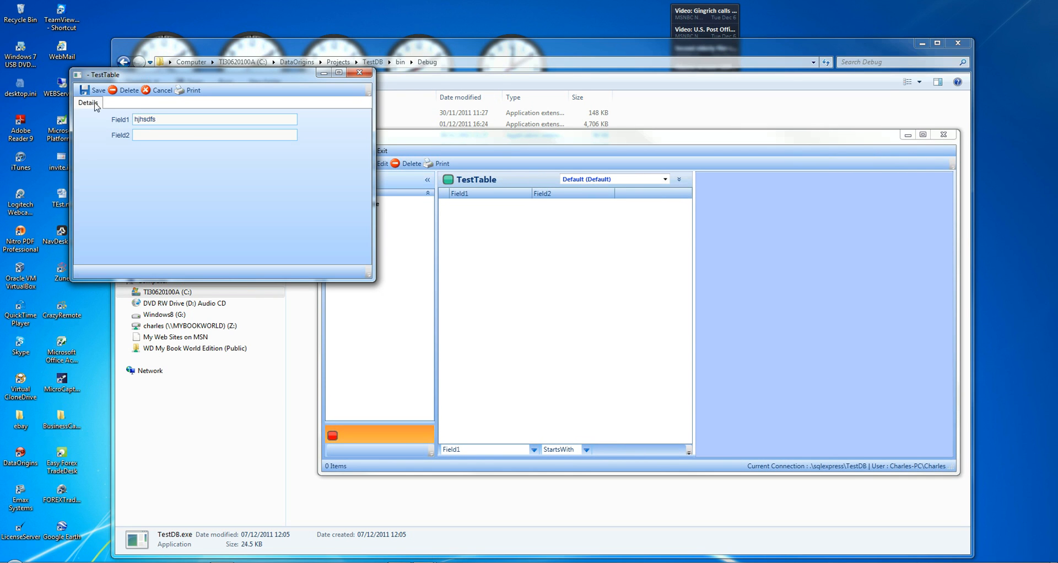
left_click(93, 91)
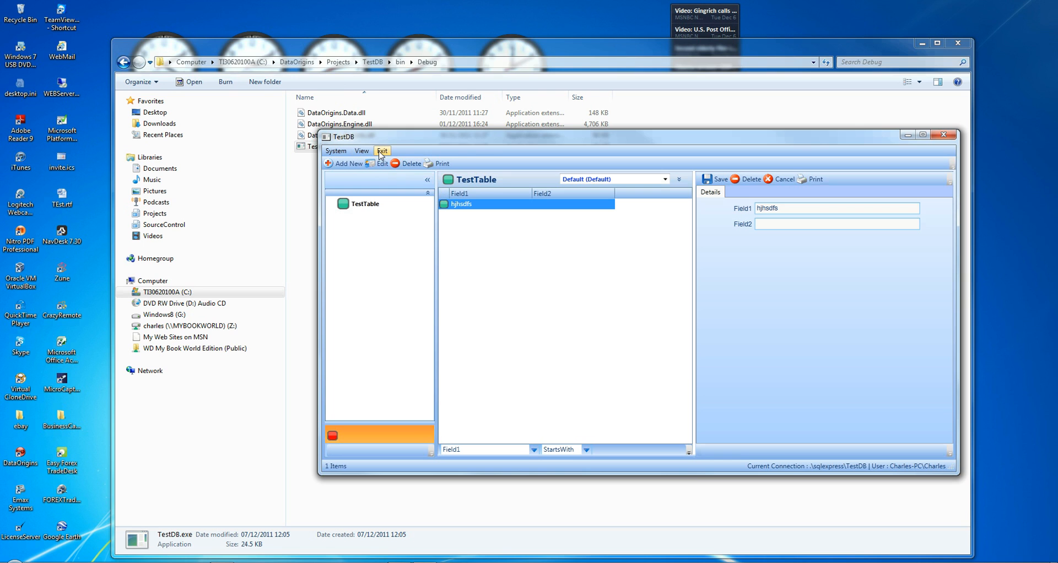
Exit TestDB, relaunch TestDB.exe from the Debug folder and log on with the Testdb Con connection.
left_click(382, 151)
left_click(341, 166)
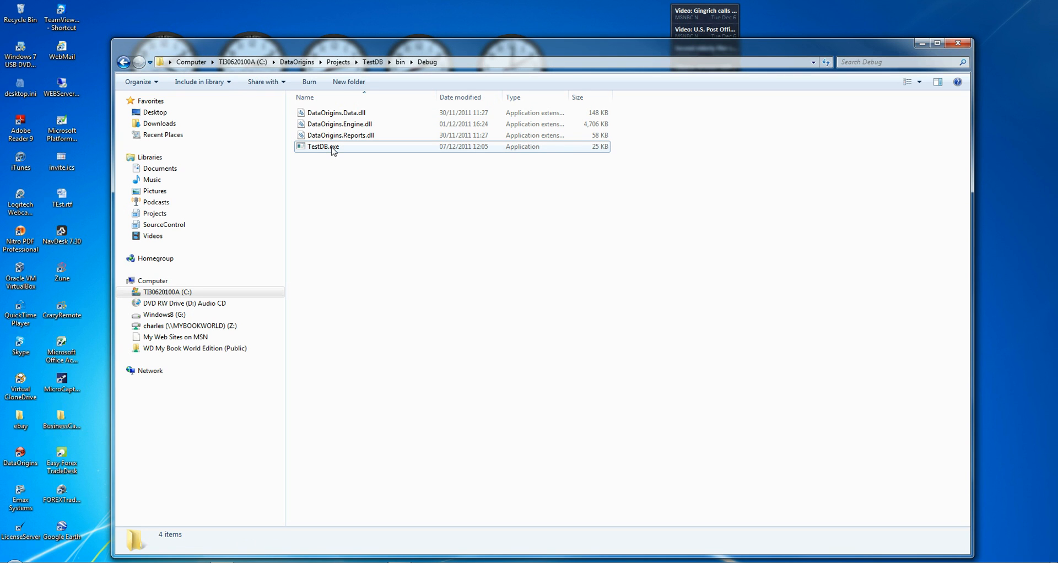
double_click(335, 152)
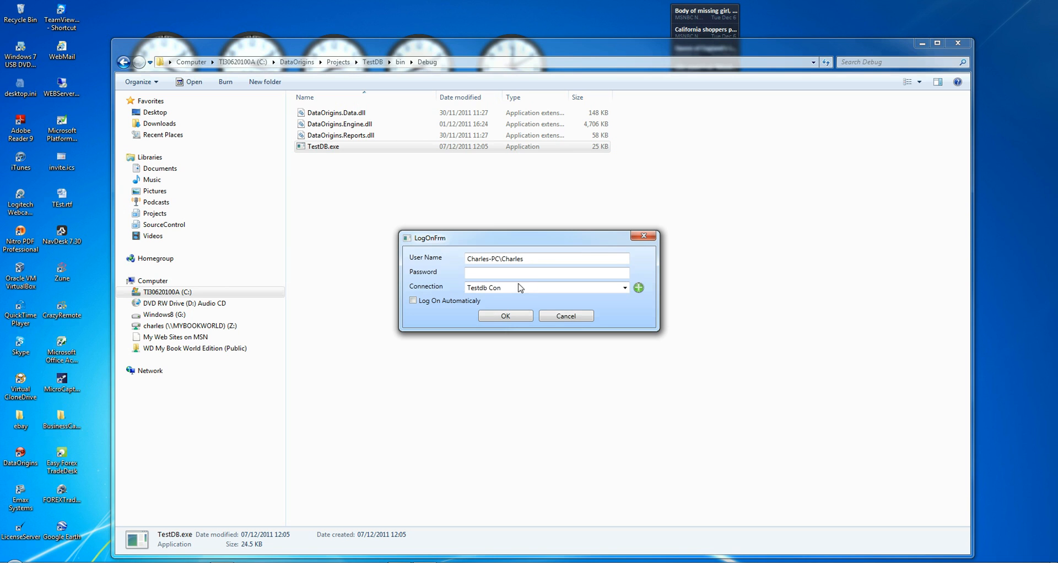
left_click(505, 316)
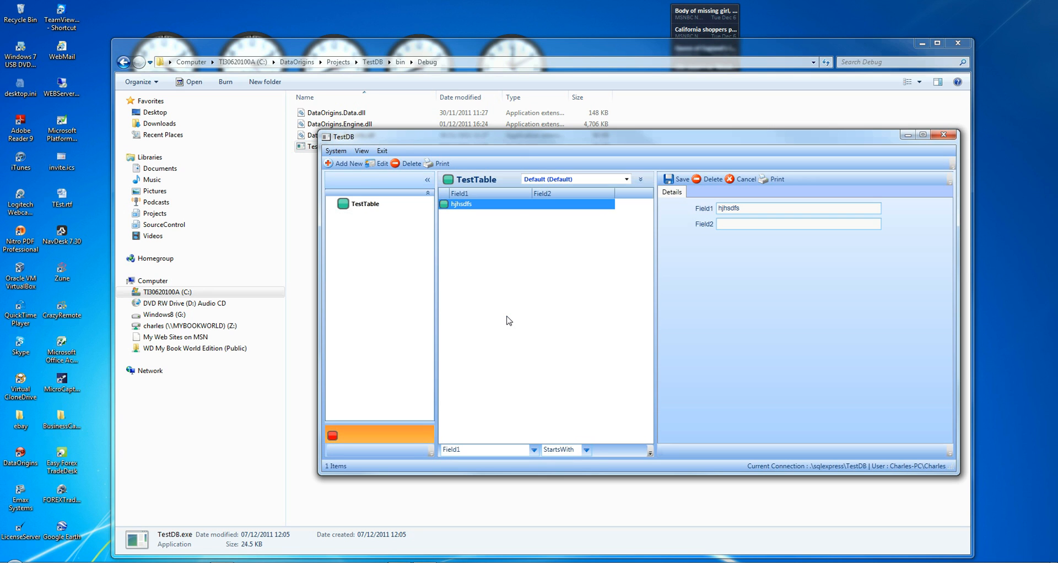
Restart TestDB.exe and use Change Log On to log on again with the TestDB connection.
left_click(381, 151)
double_click(333, 146)
left_click(337, 151)
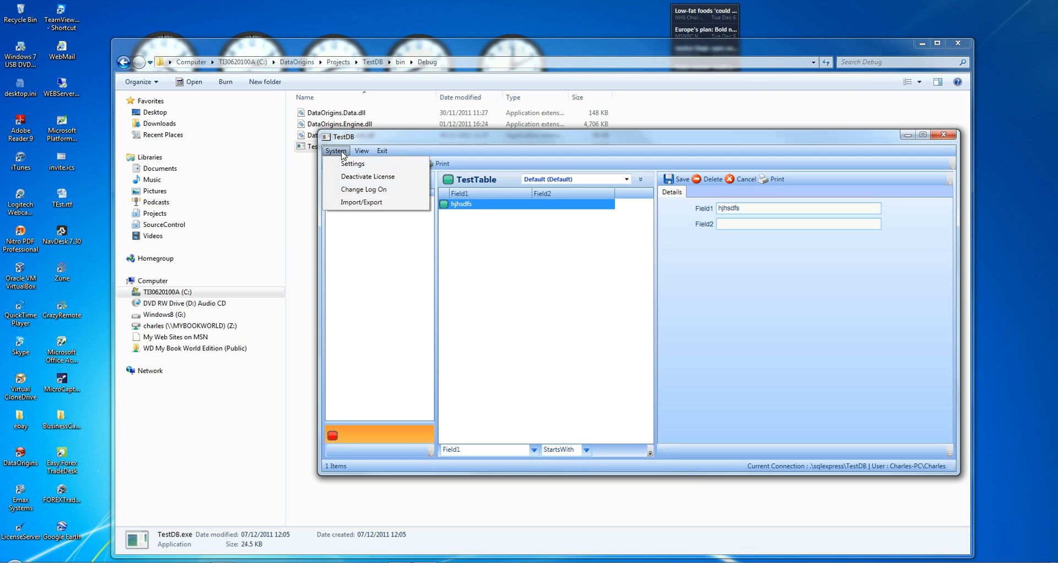
left_click(368, 190)
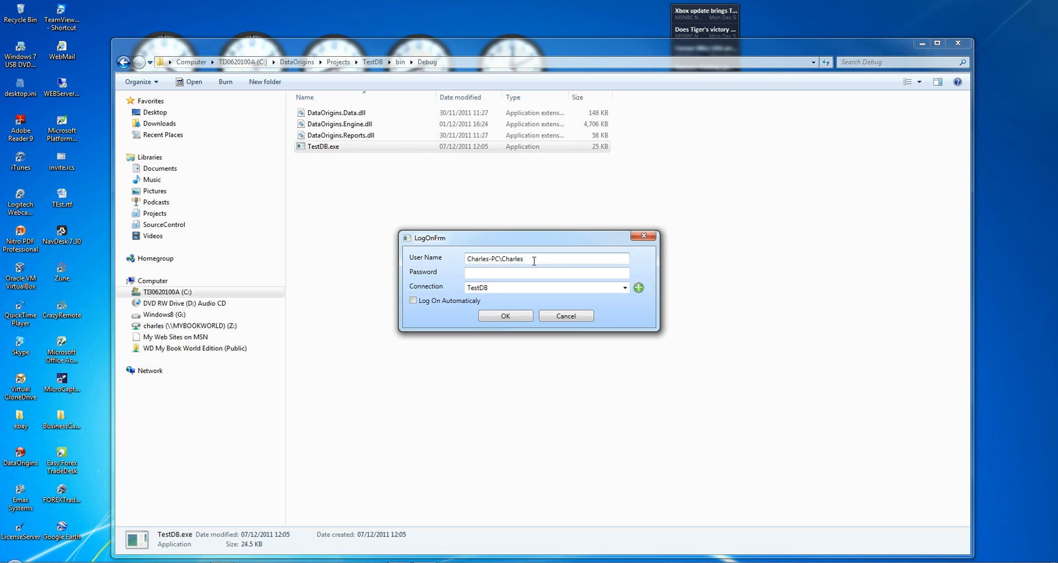
left_click_drag(534, 259, 462, 262)
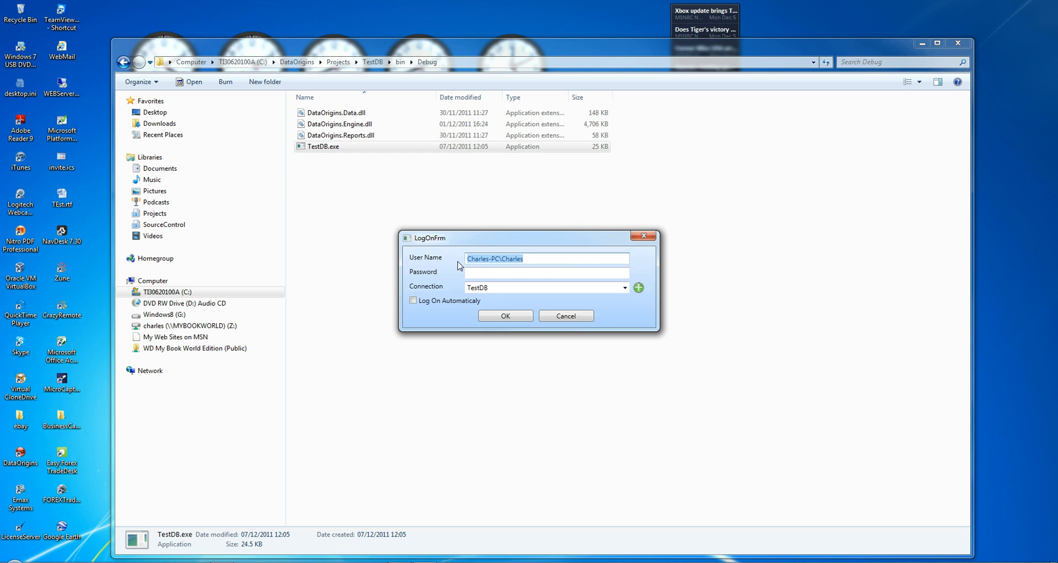
left_click(519, 318)
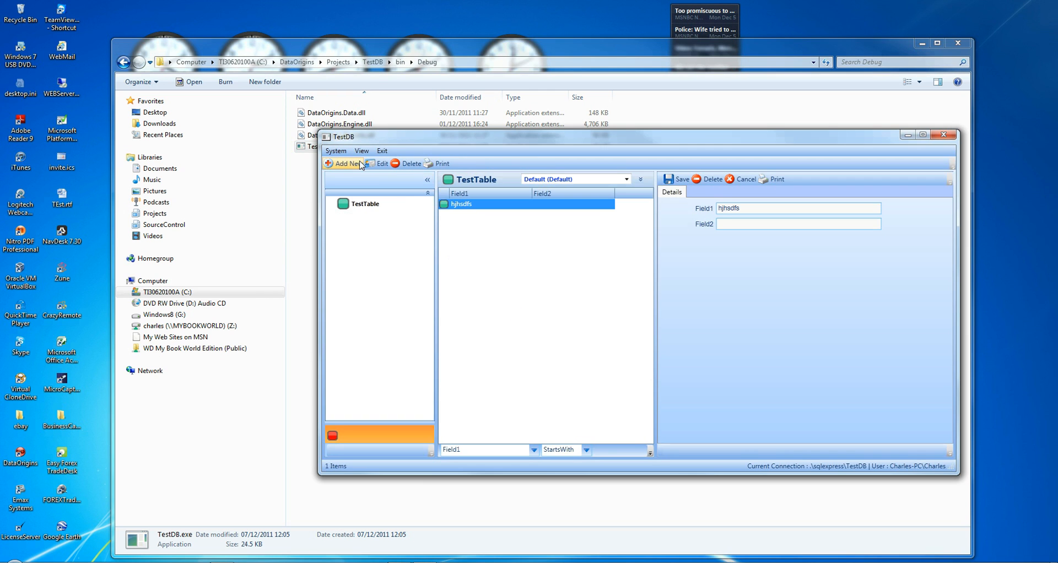
Examine the user list, the new user form and its roles in the system settings, then close them and exit TestDB.
left_click(339, 152)
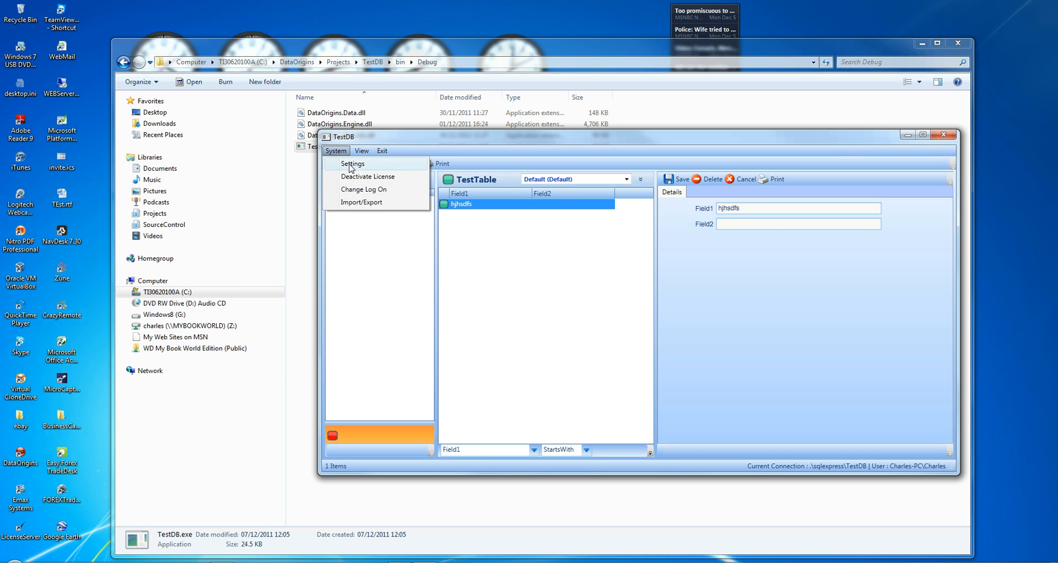
left_click(350, 166)
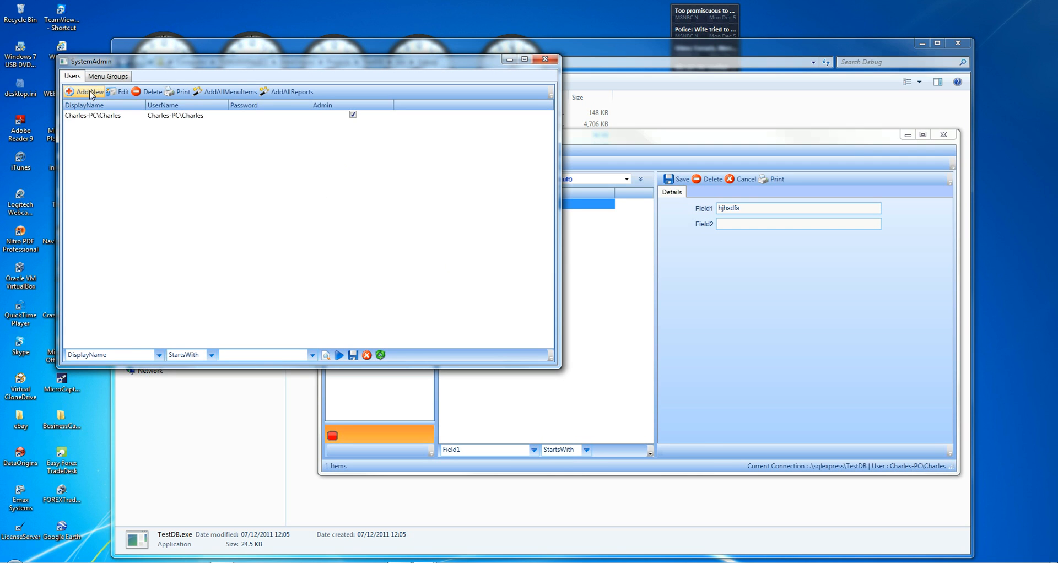
left_click(91, 92)
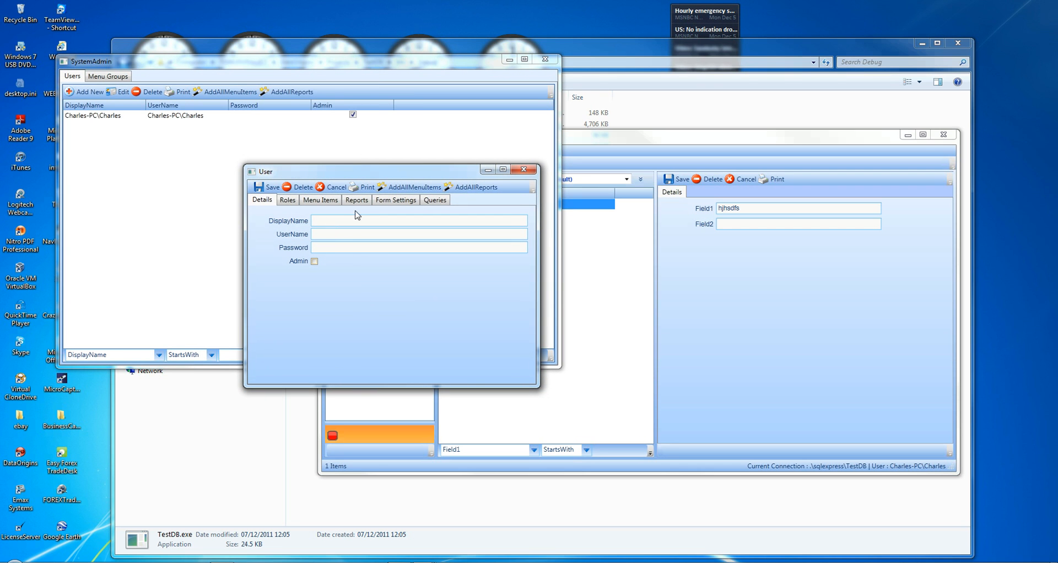
left_click(287, 201)
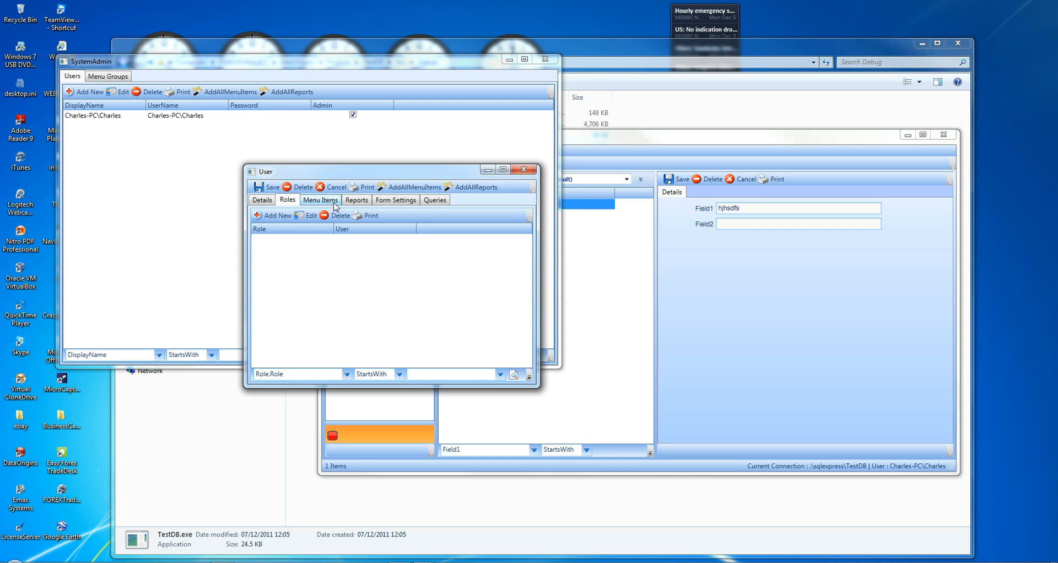
left_click(527, 172)
left_click(540, 319)
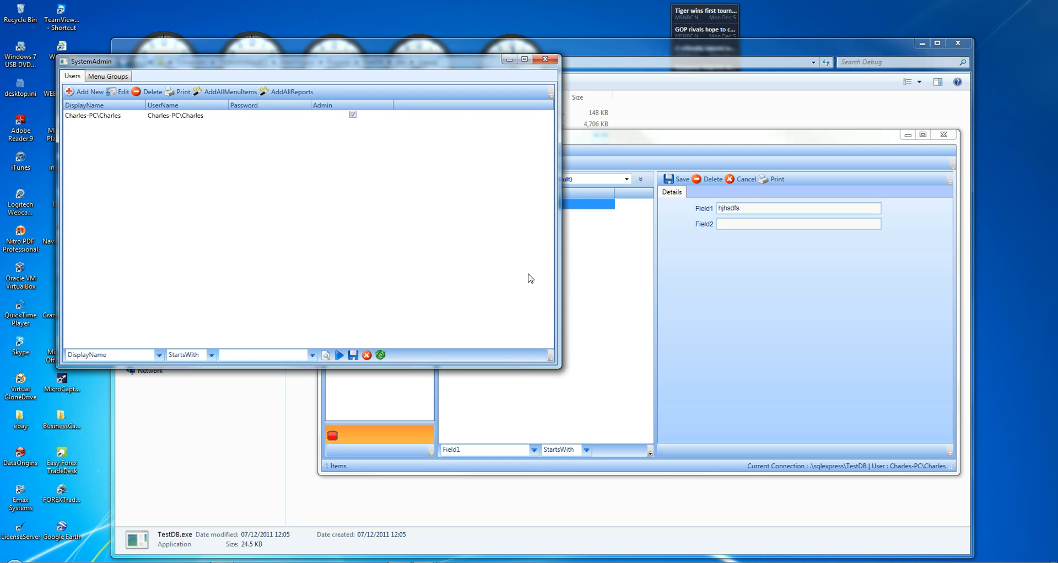
left_click(545, 59)
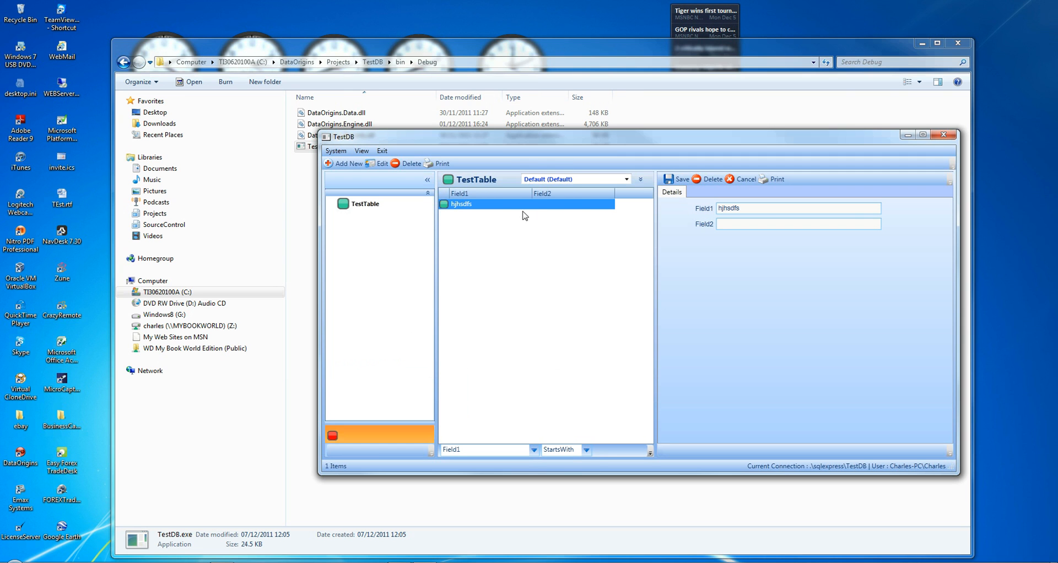
left_click(382, 152)
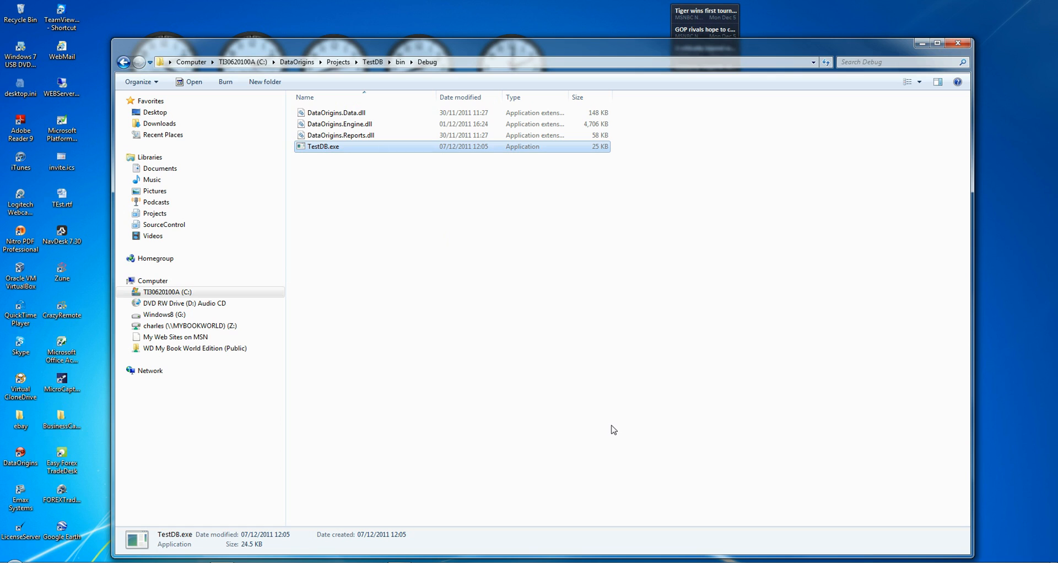